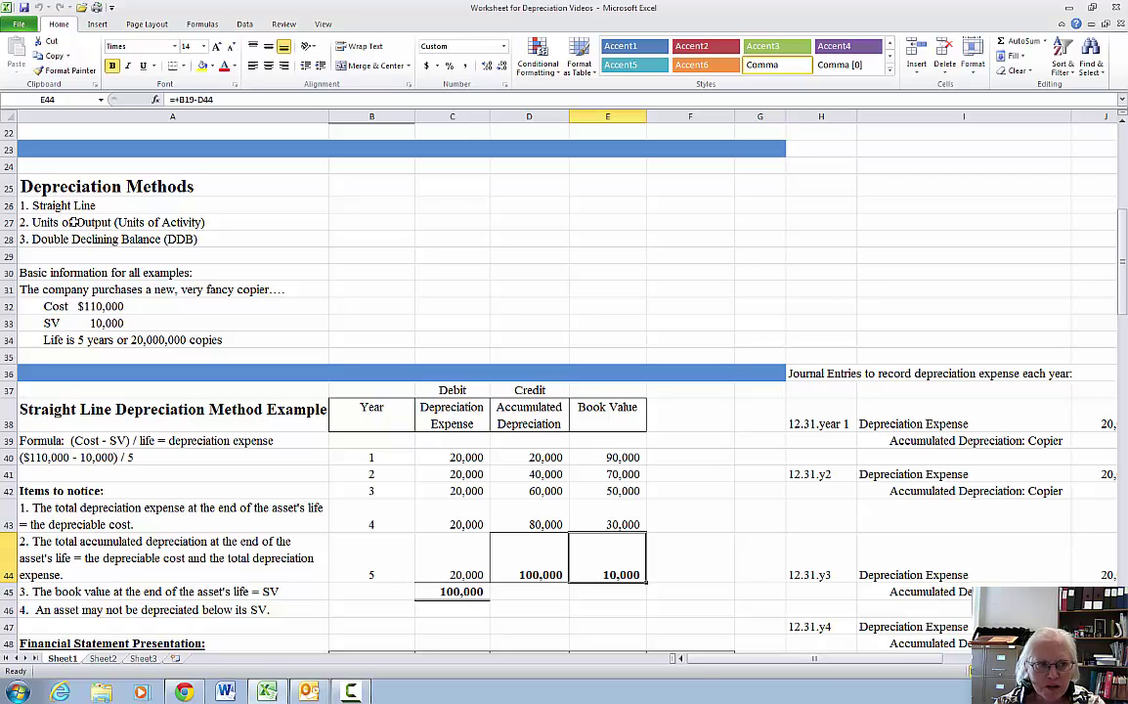
Scroll down to the Units of Output example's yearly depreciation table and statement presentation
left_click(75, 223)
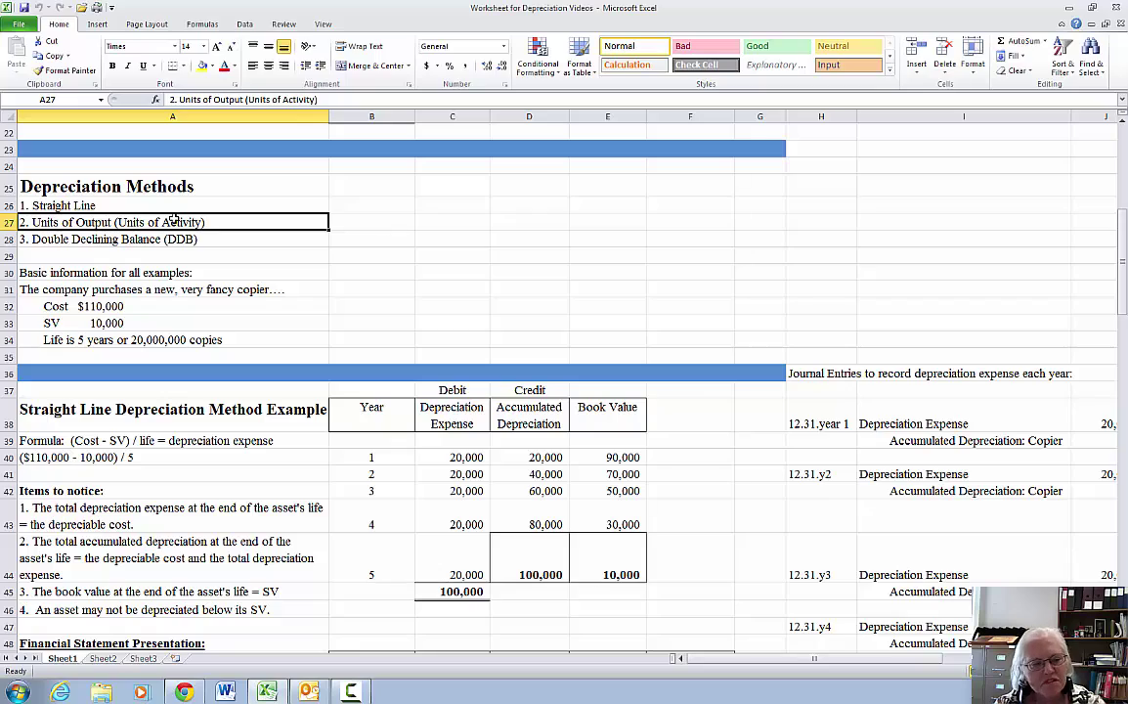
scroll(322, 572, "down", 9)
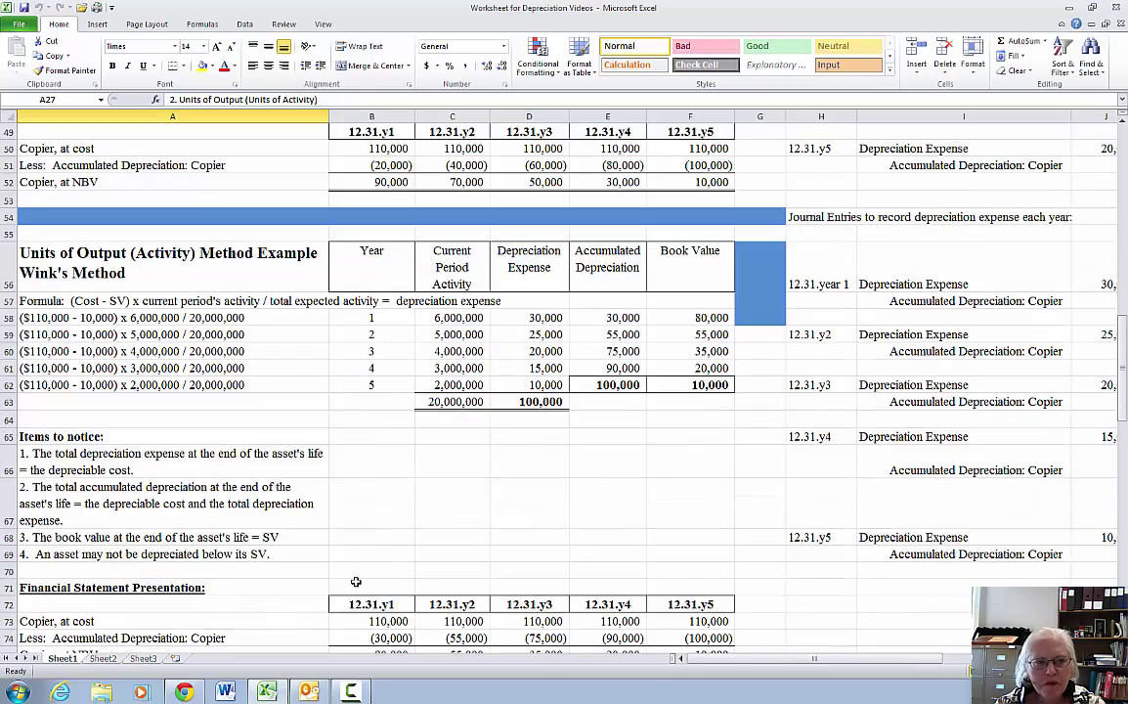
scroll(356, 580, "down", 1)
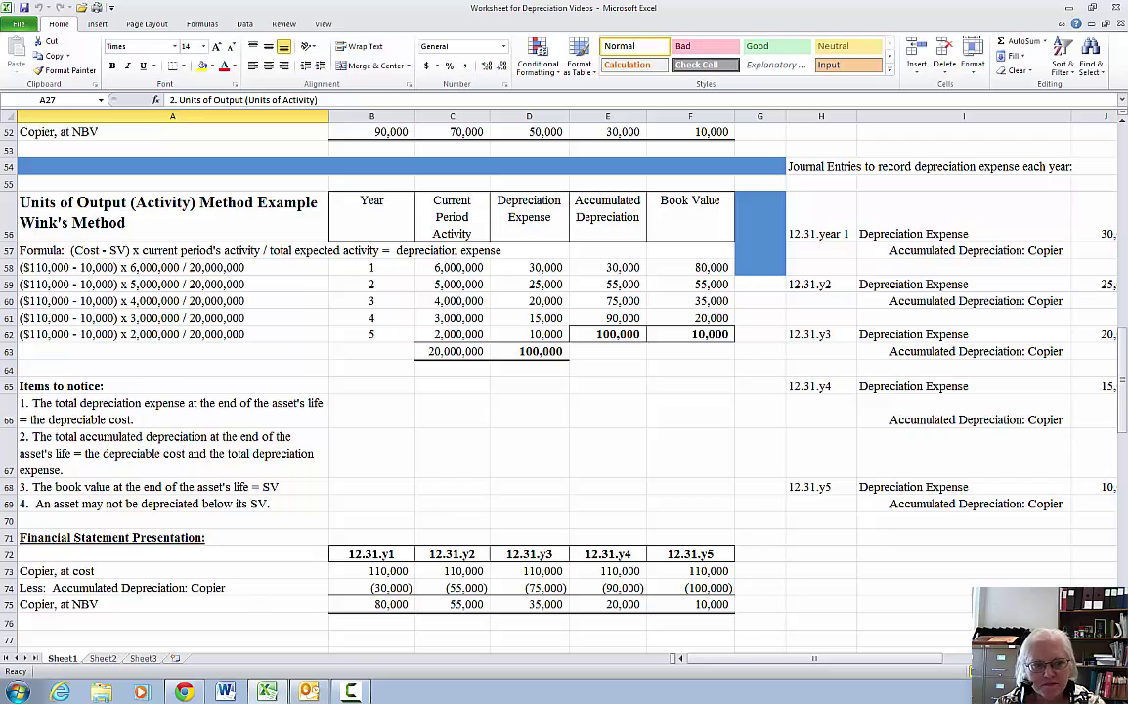
scroll(293, 616, "down", 7)
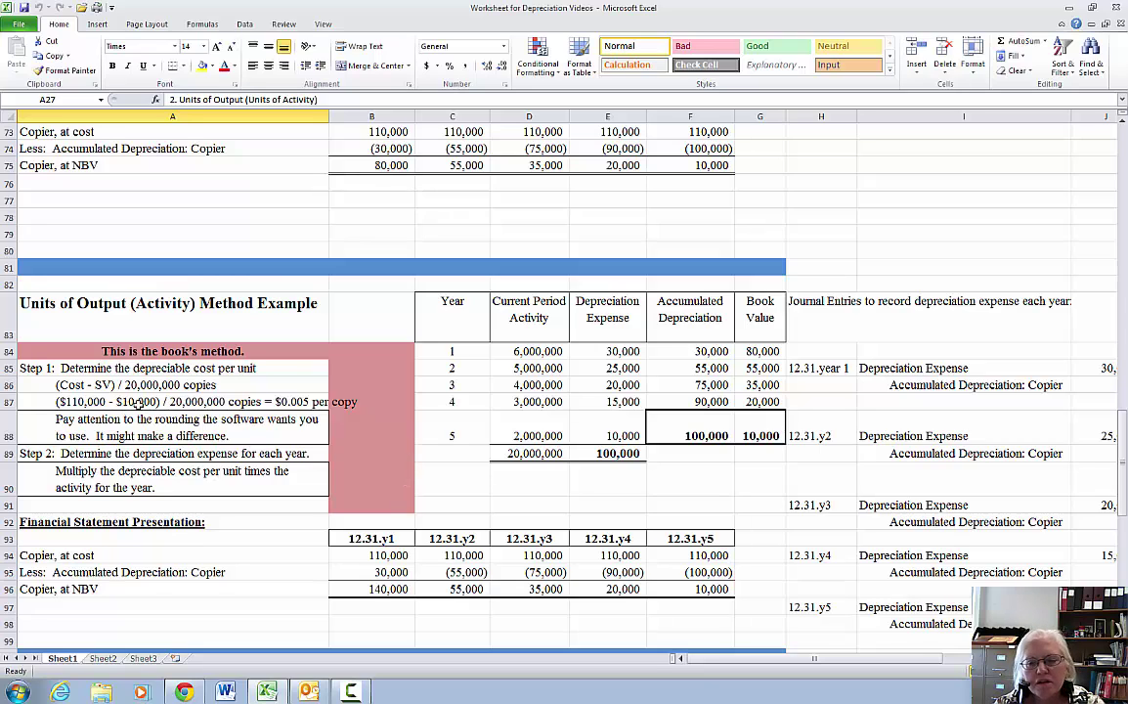
scroll(496, 415, "up", 4)
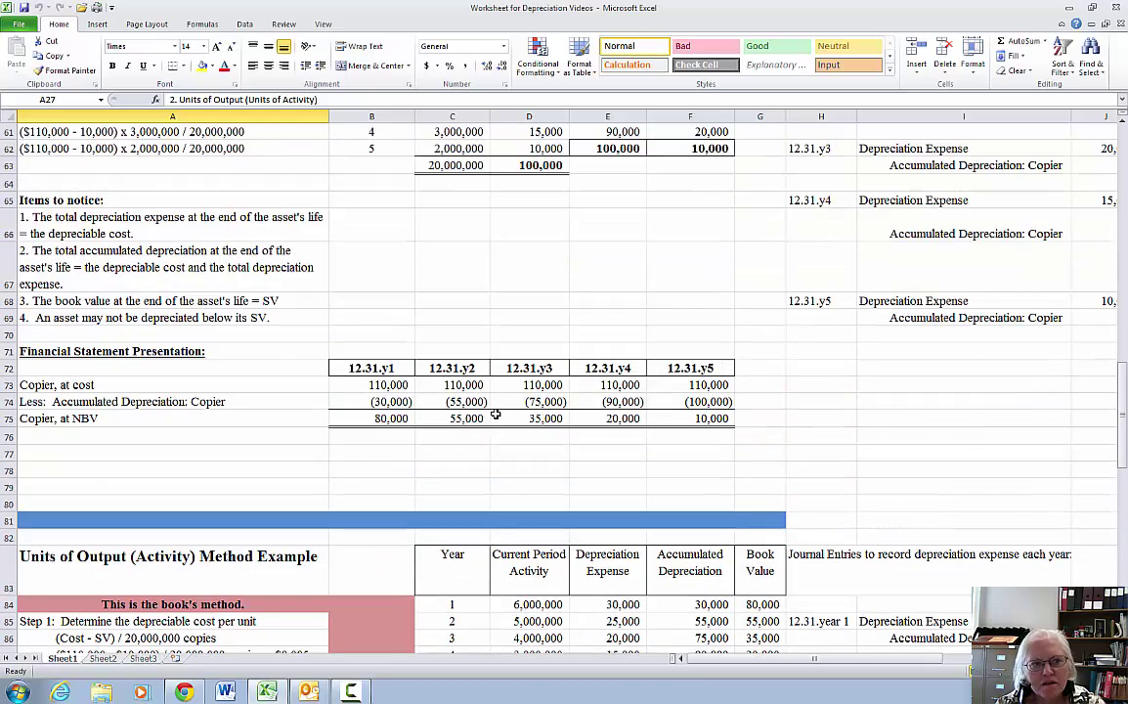
scroll(496, 414, "up", 3)
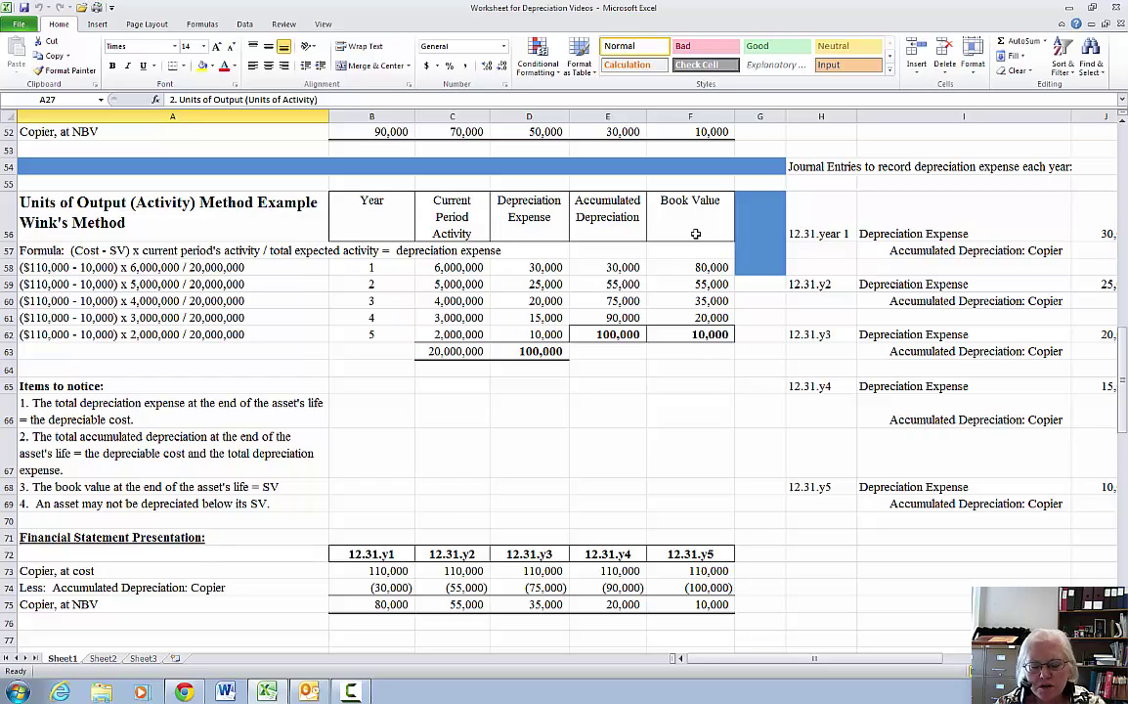
Look across at the example's journal entries and T-account, then return to the table
scroll(565, 391, "right", 1)
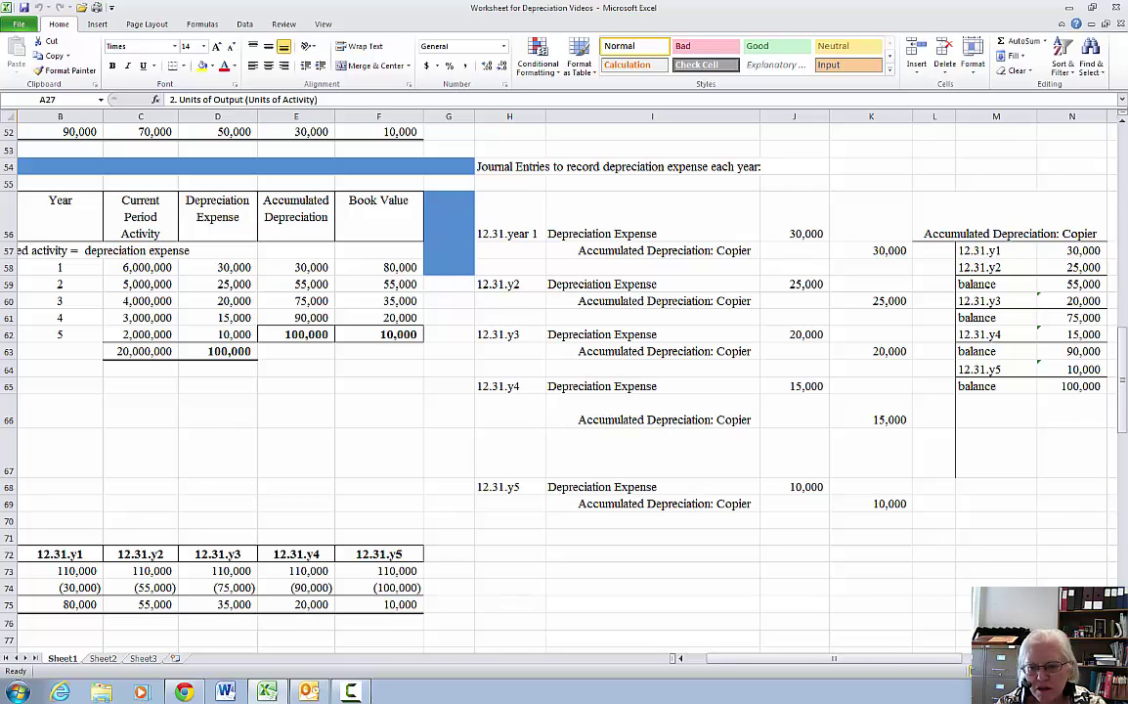
scroll(655, 414, "left", 1)
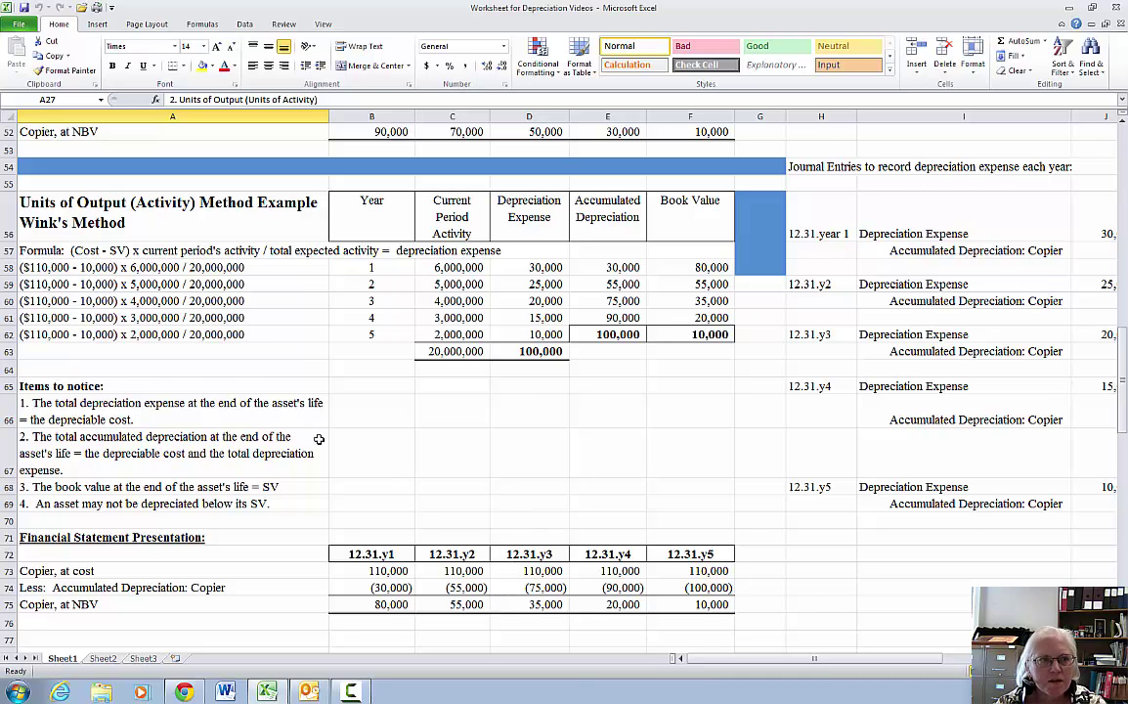
scroll(323, 447, "up", 5)
Review the copier's basic information: $110,000 cost, 10,000 salvage value, 5-year or 20,000,000-copy life
scroll(323, 447, "up", 5)
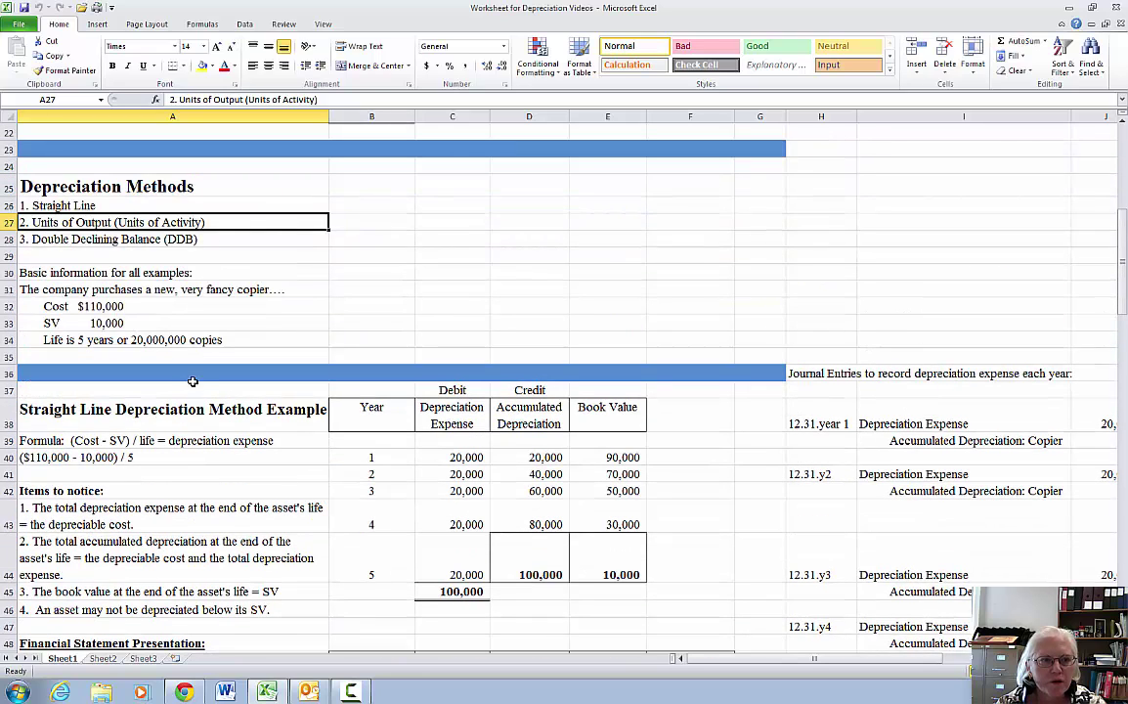
left_click(181, 291)
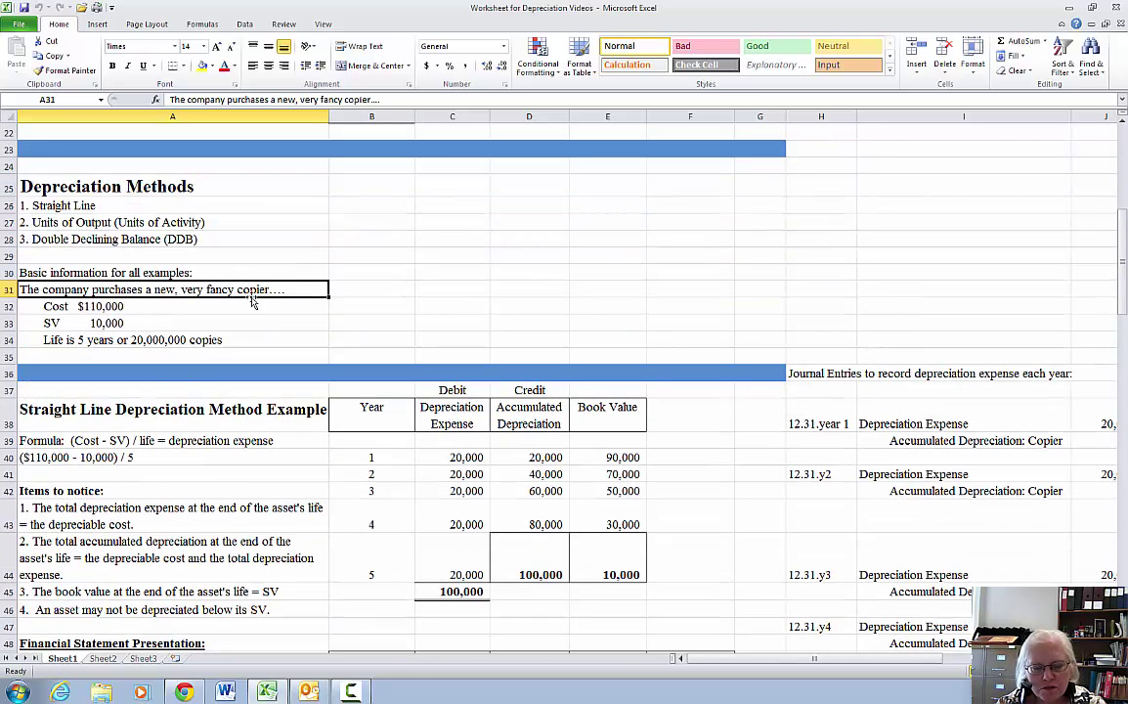
left_click(155, 306)
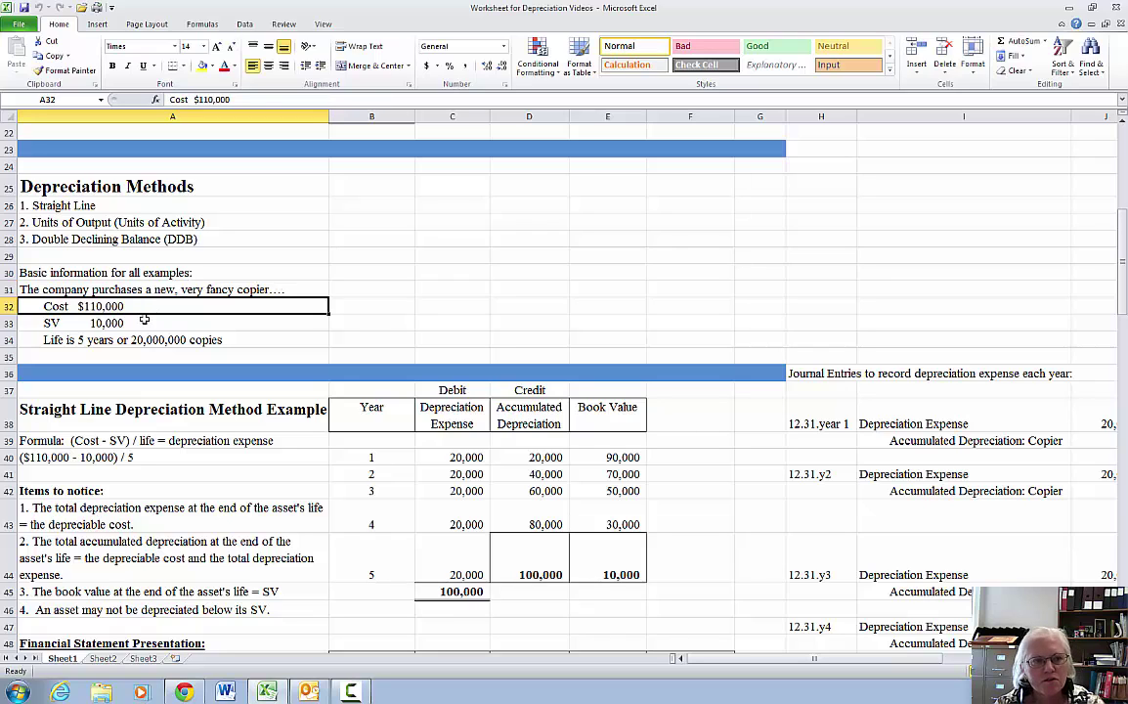
left_click(142, 323)
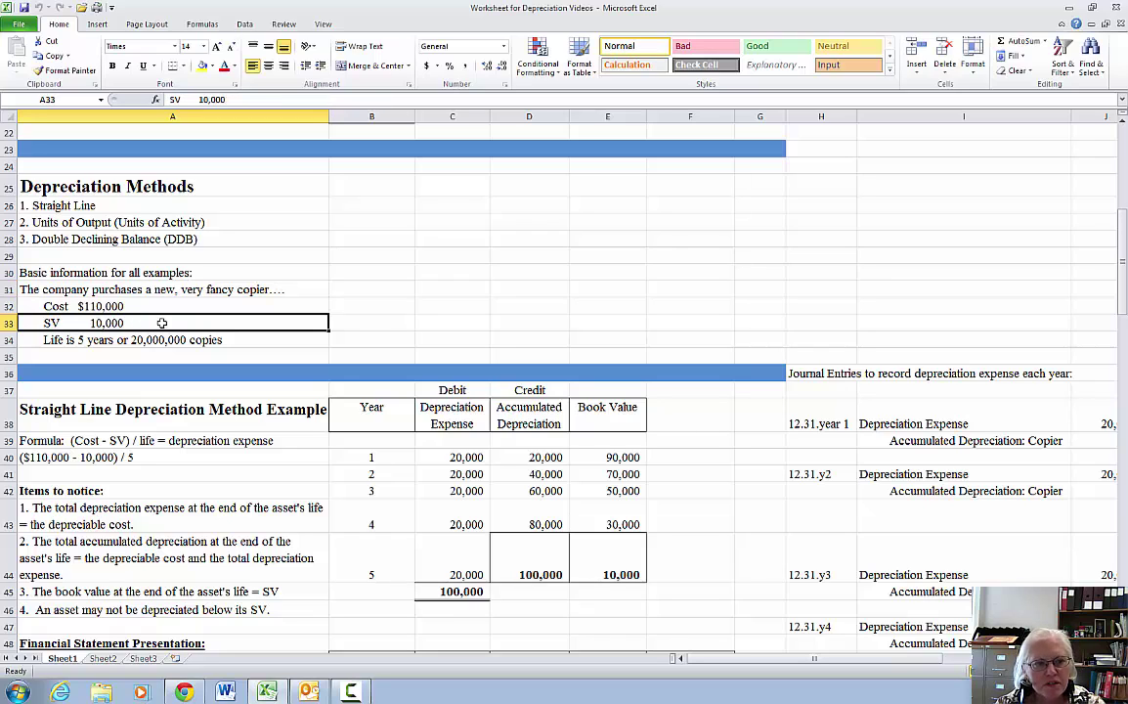
left_click(159, 340)
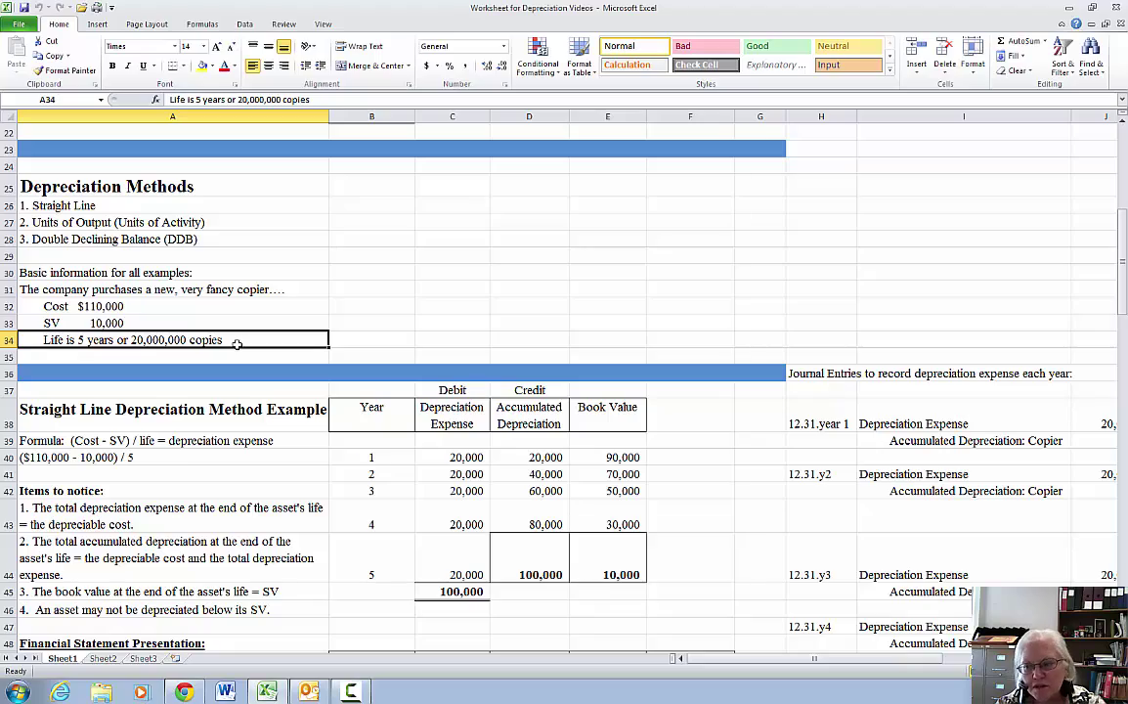
Scroll to row 52 and select the Units of Output Method Example, Wink's Method title in A56
scroll(174, 428, "down", 9)
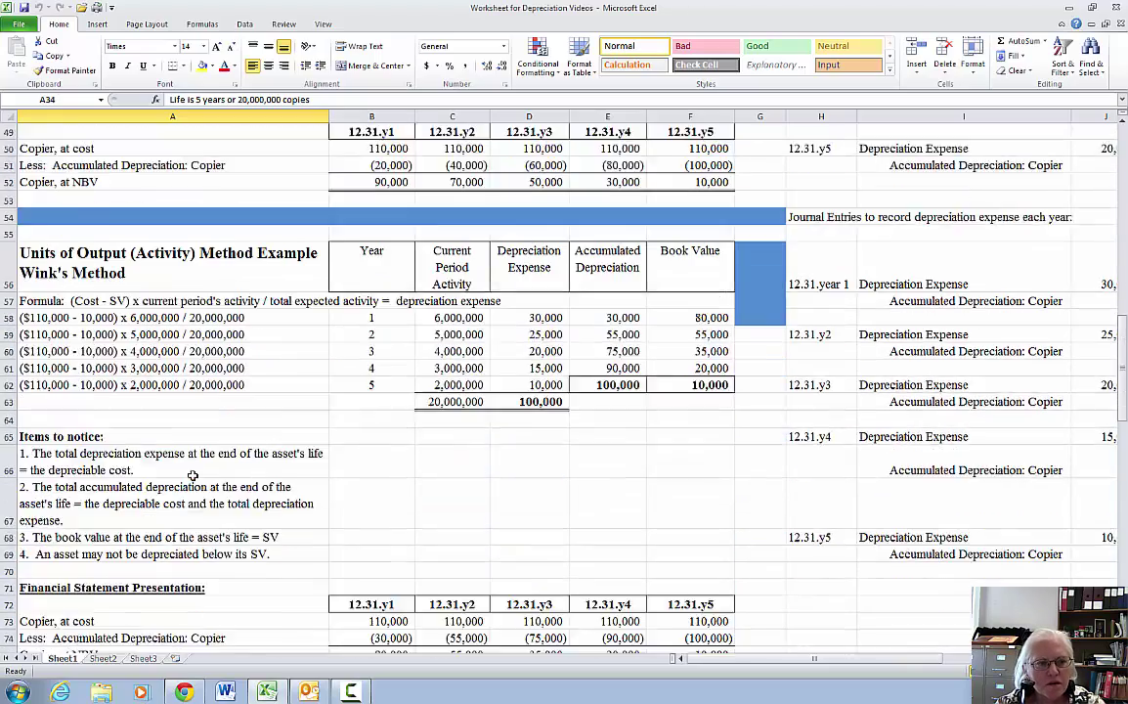
scroll(176, 430, "down", 2)
scroll(174, 426, "up", 1)
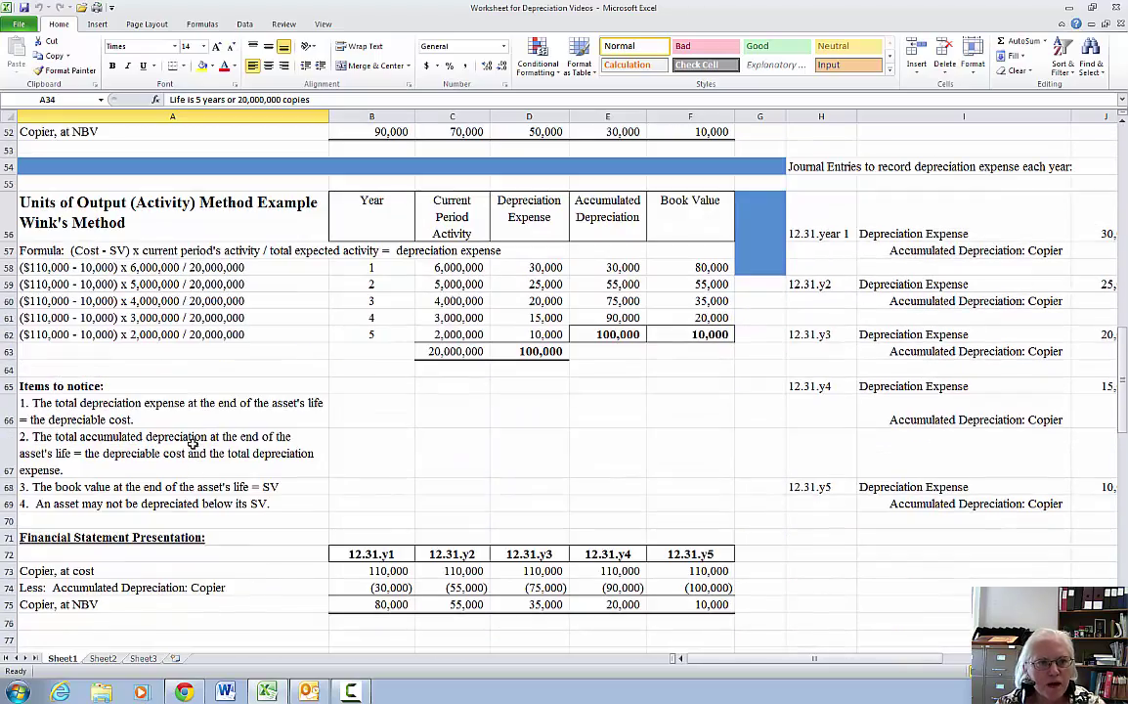
left_click(149, 220)
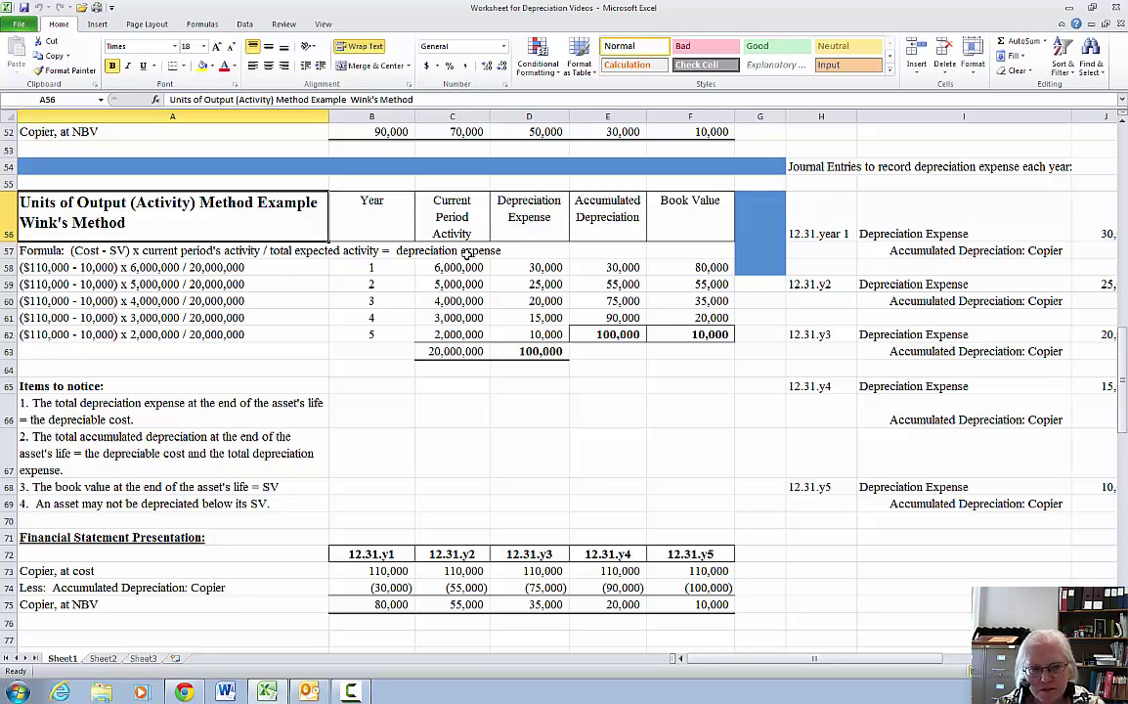
left_click(347, 268)
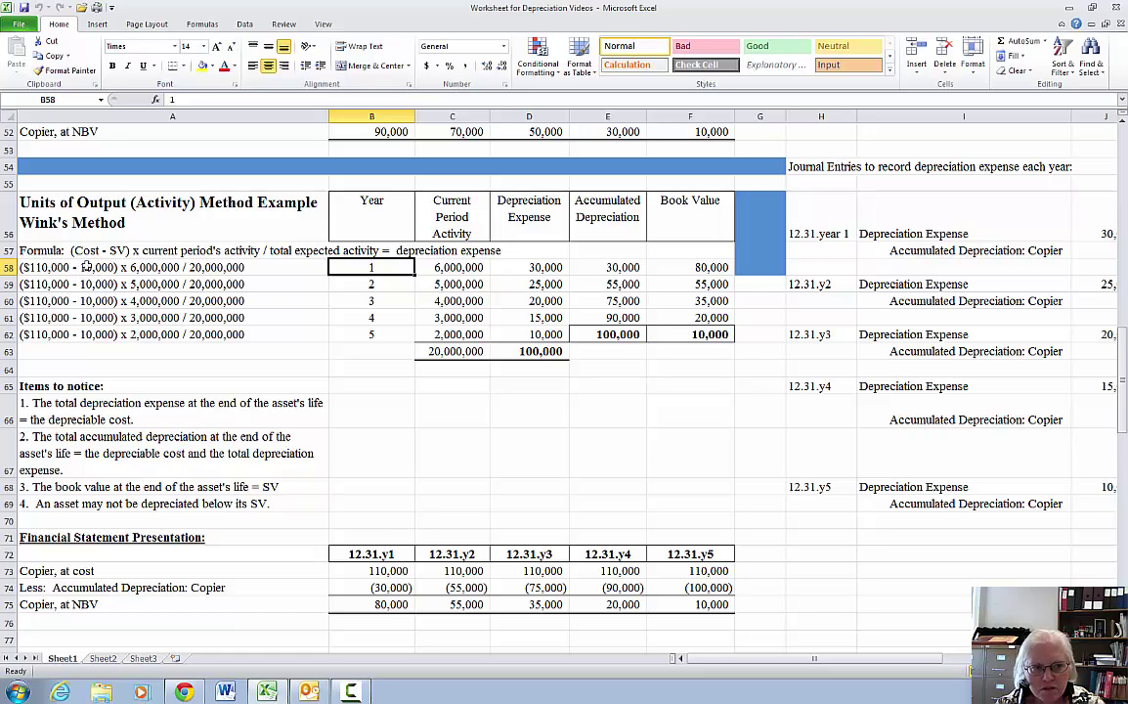
left_click(538, 353)
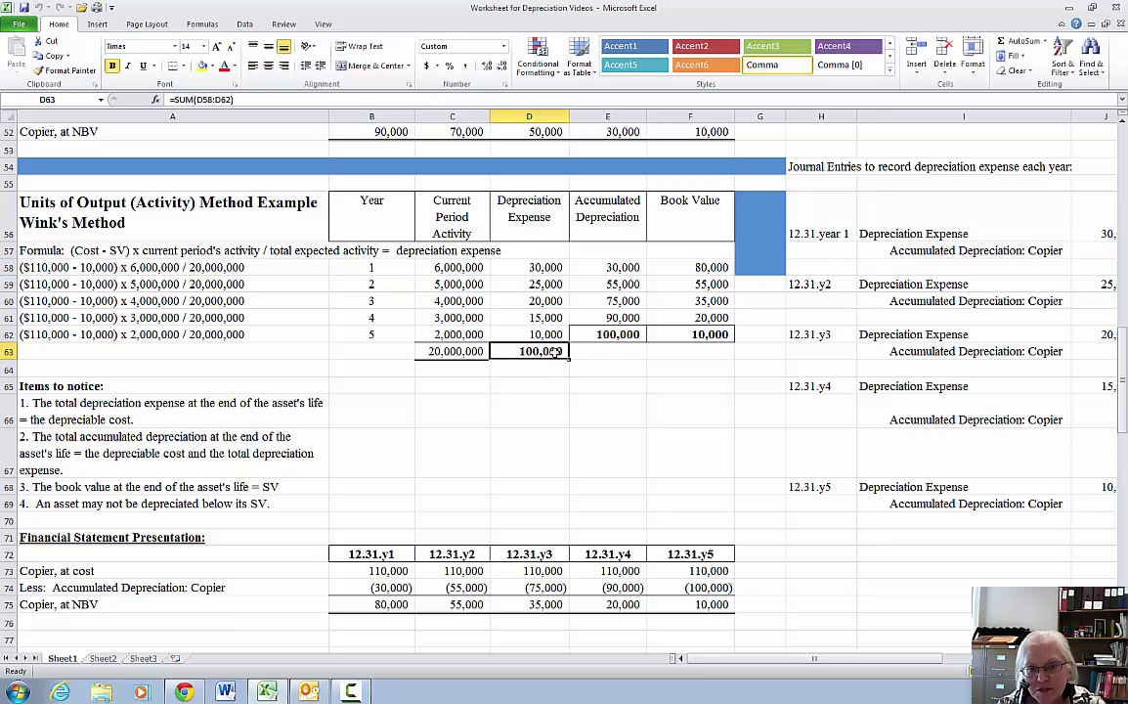
left_click(619, 336)
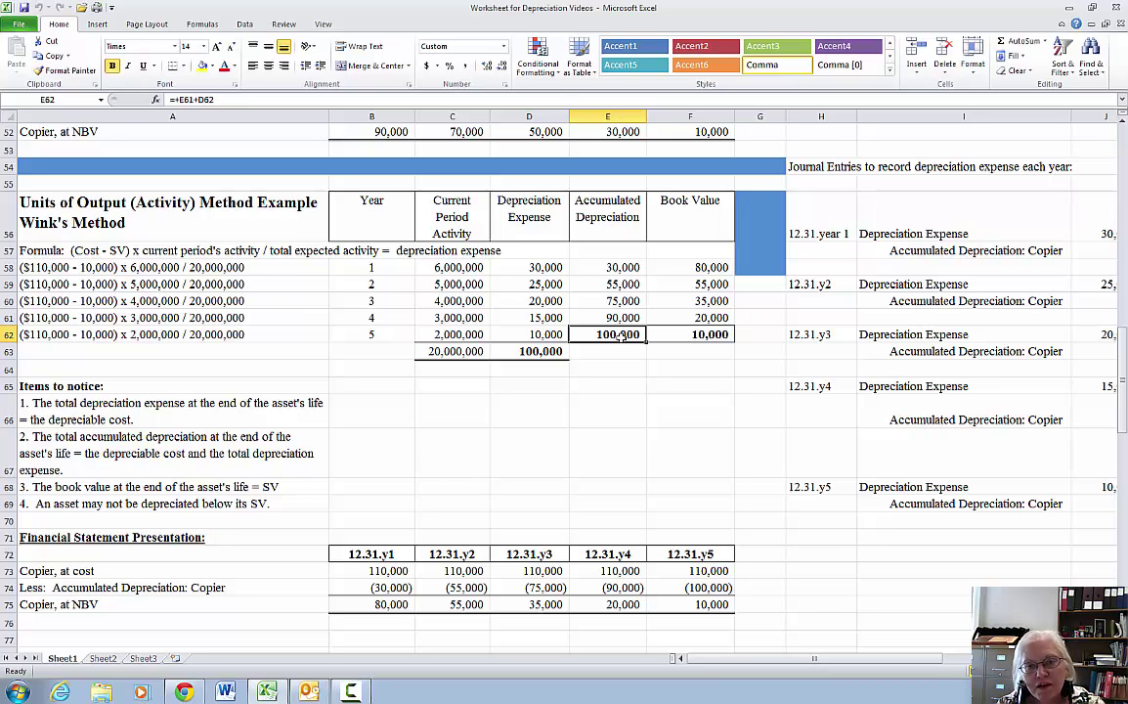
left_click(678, 334)
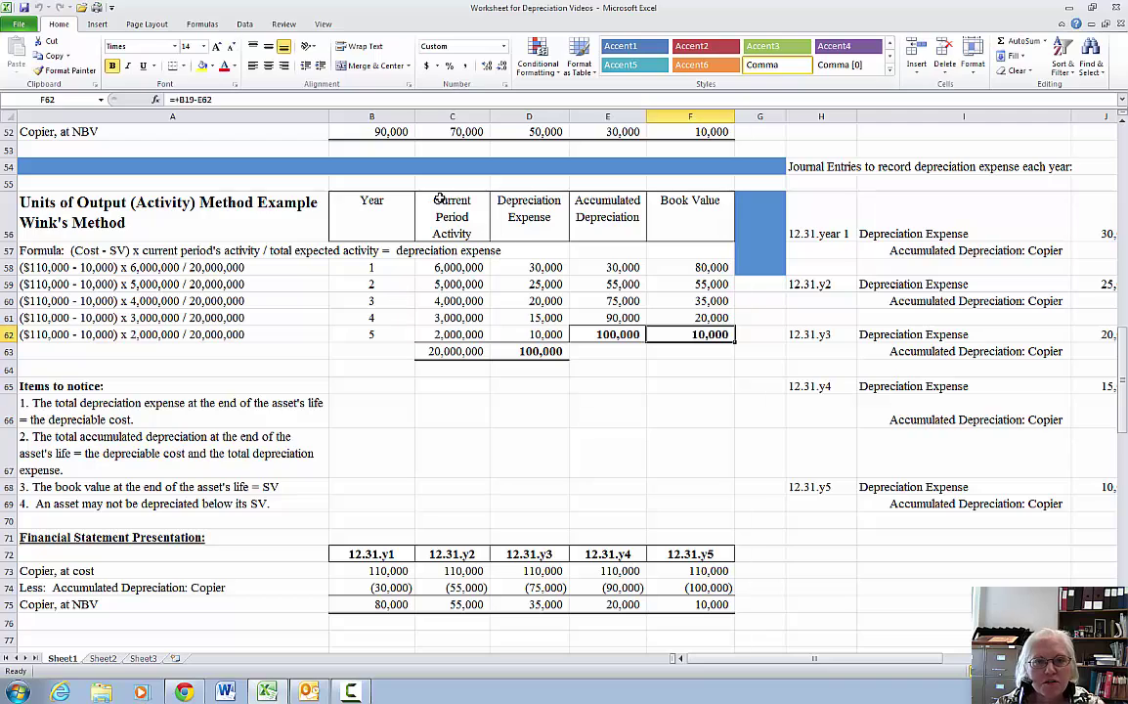
left_click(458, 270)
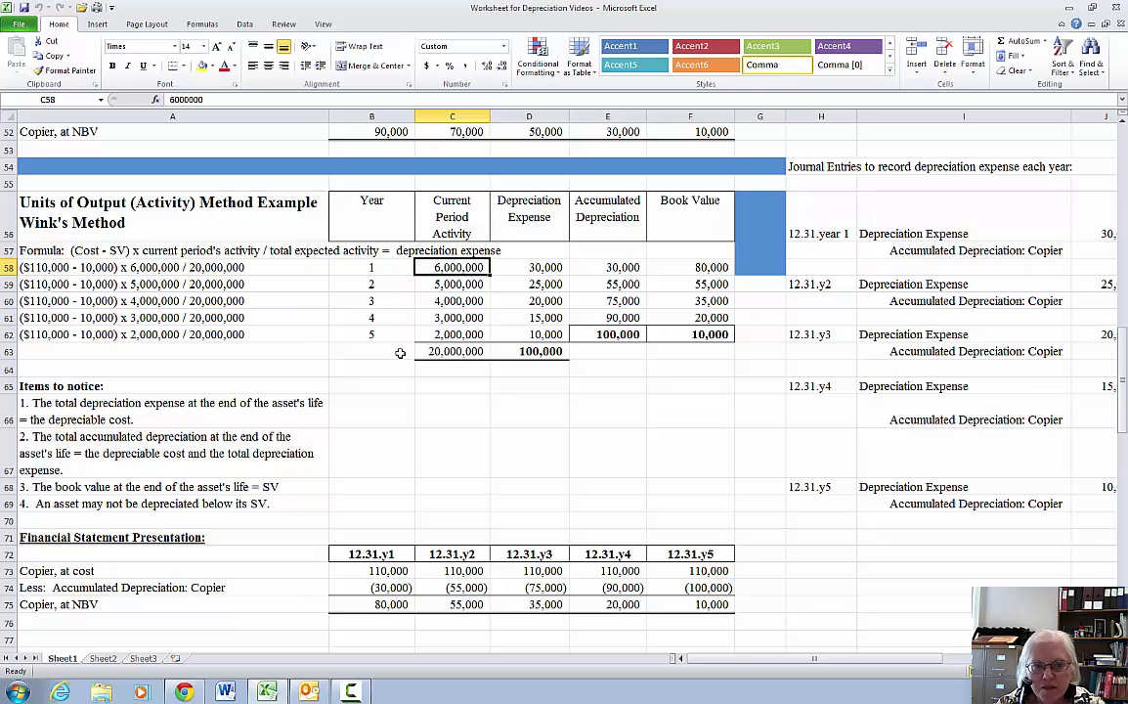
left_click(529, 267)
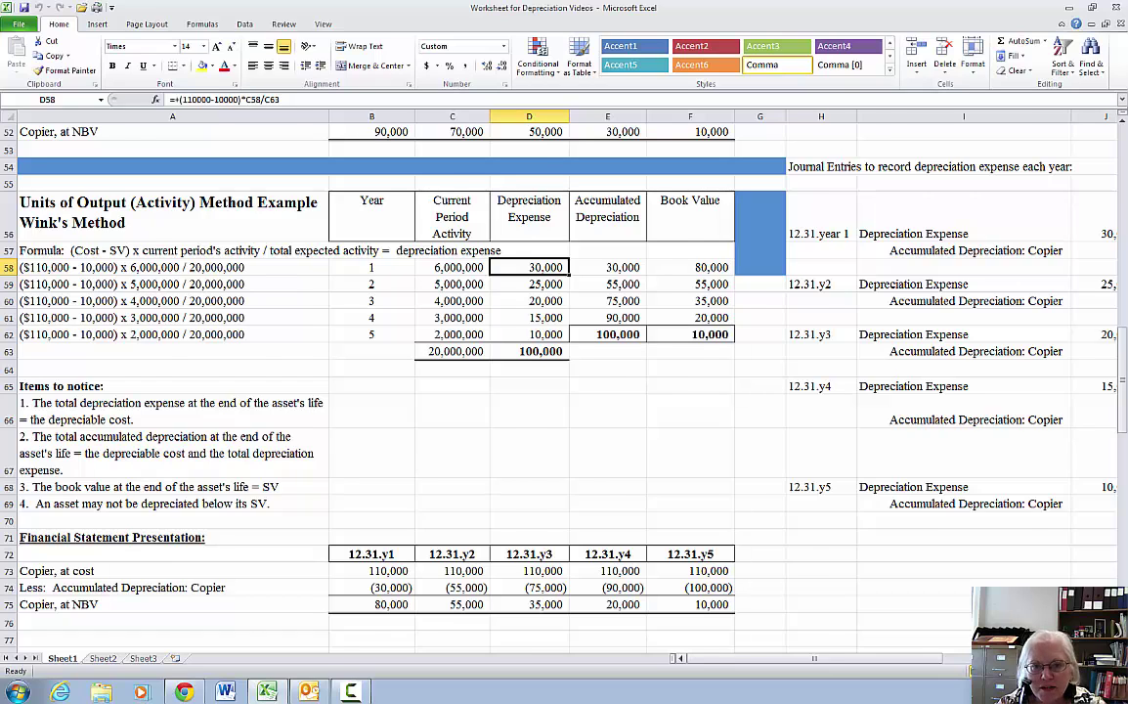
scroll(711, 515, "right", 1)
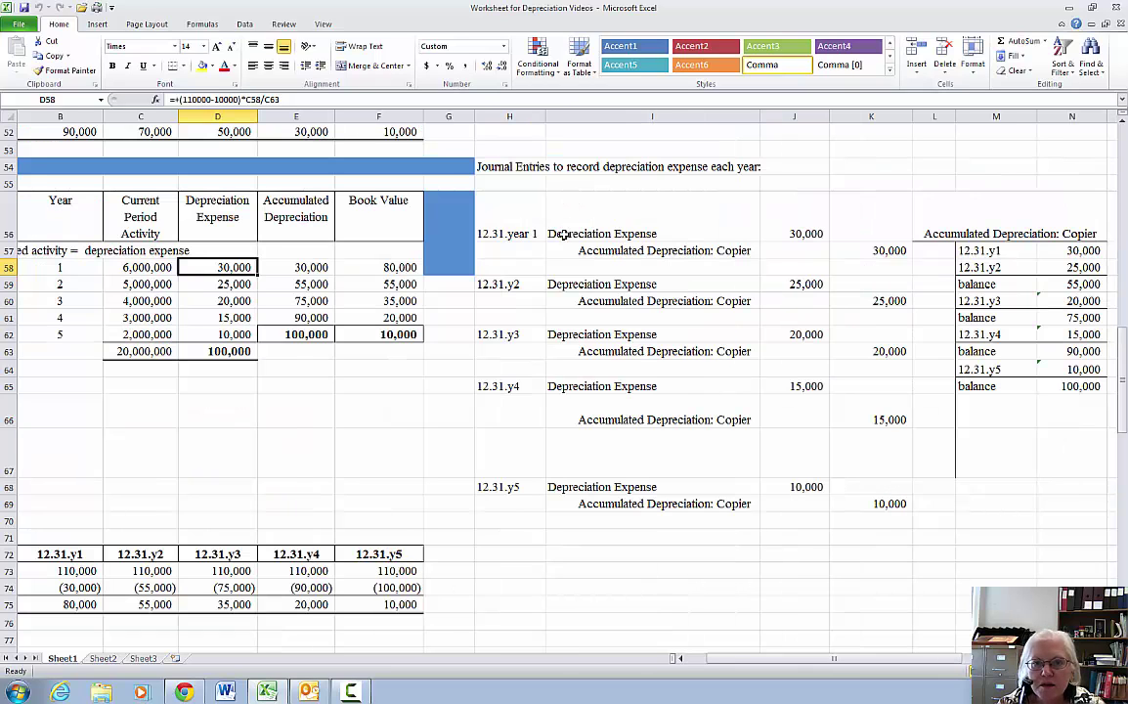
left_click_drag(490, 211, 885, 253)
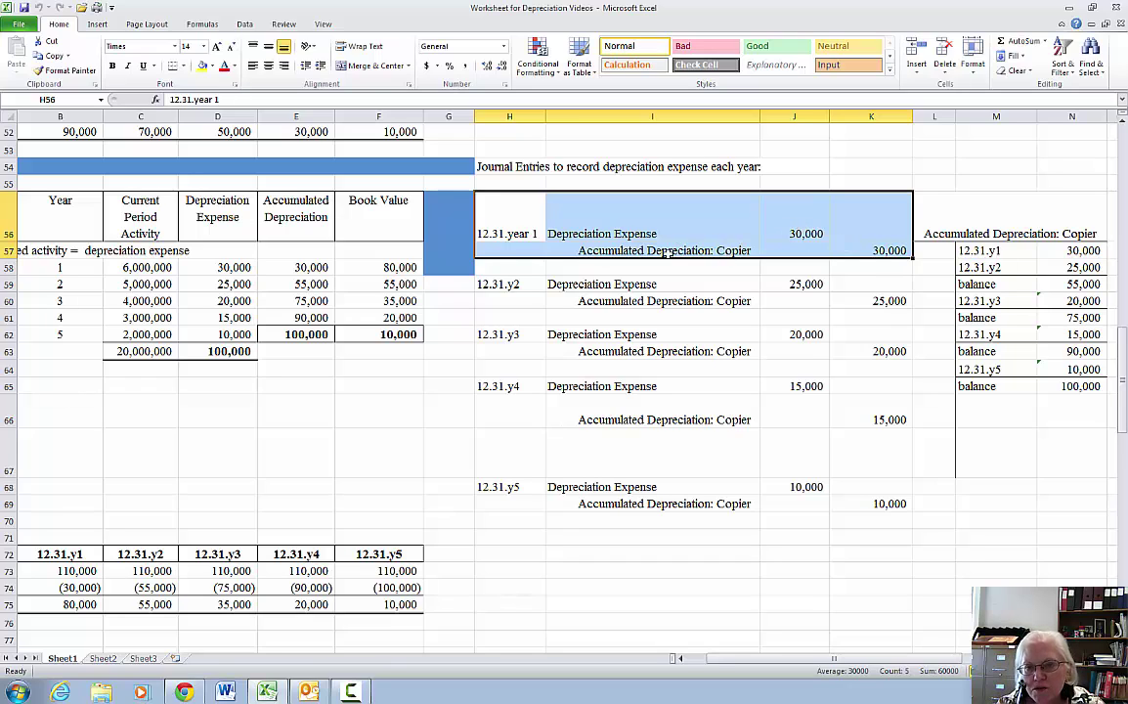
left_click(959, 234)
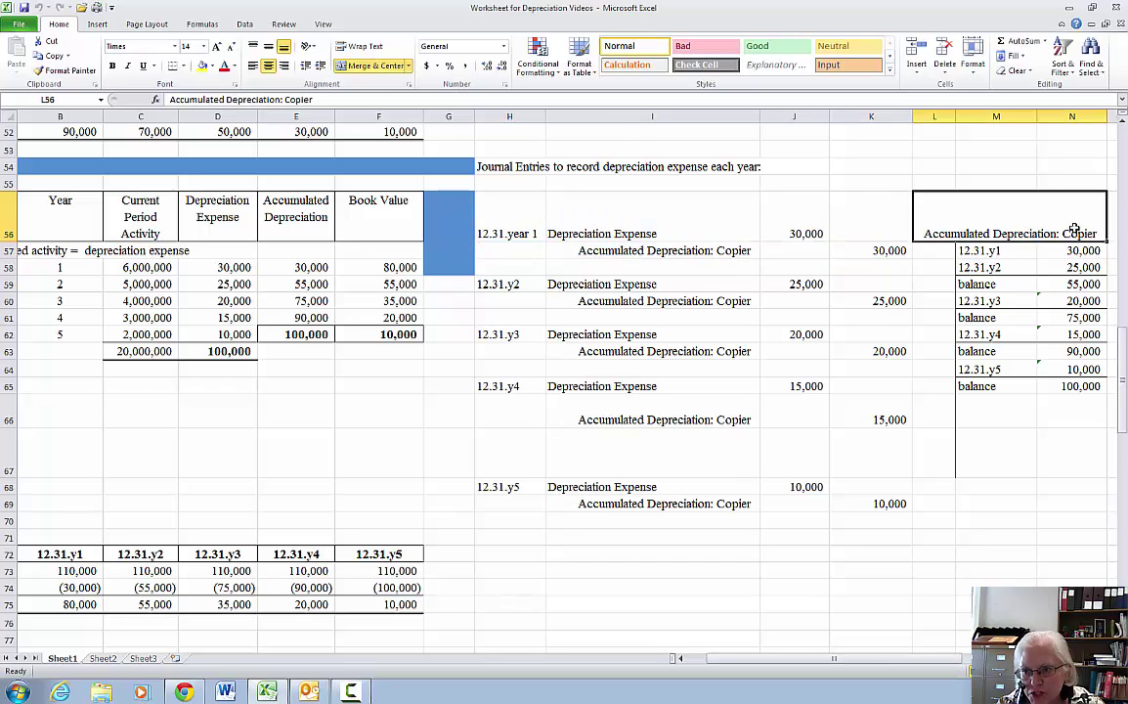
left_click_drag(1001, 254, 1062, 253)
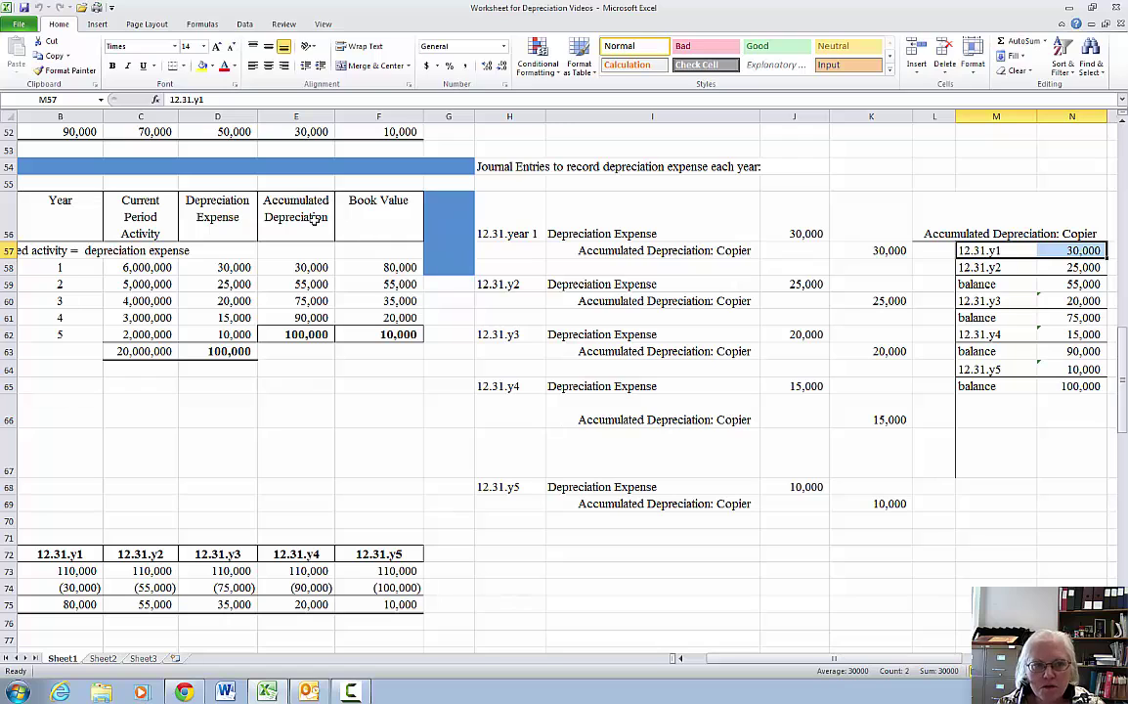
left_click(308, 270)
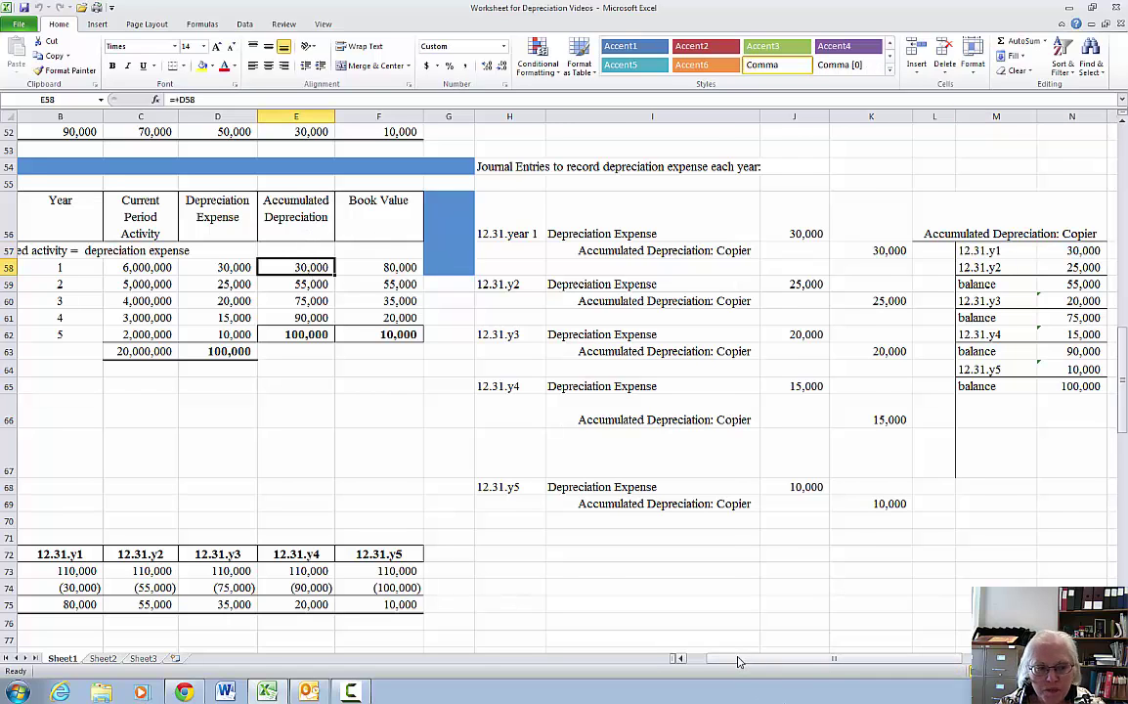
left_click(675, 658)
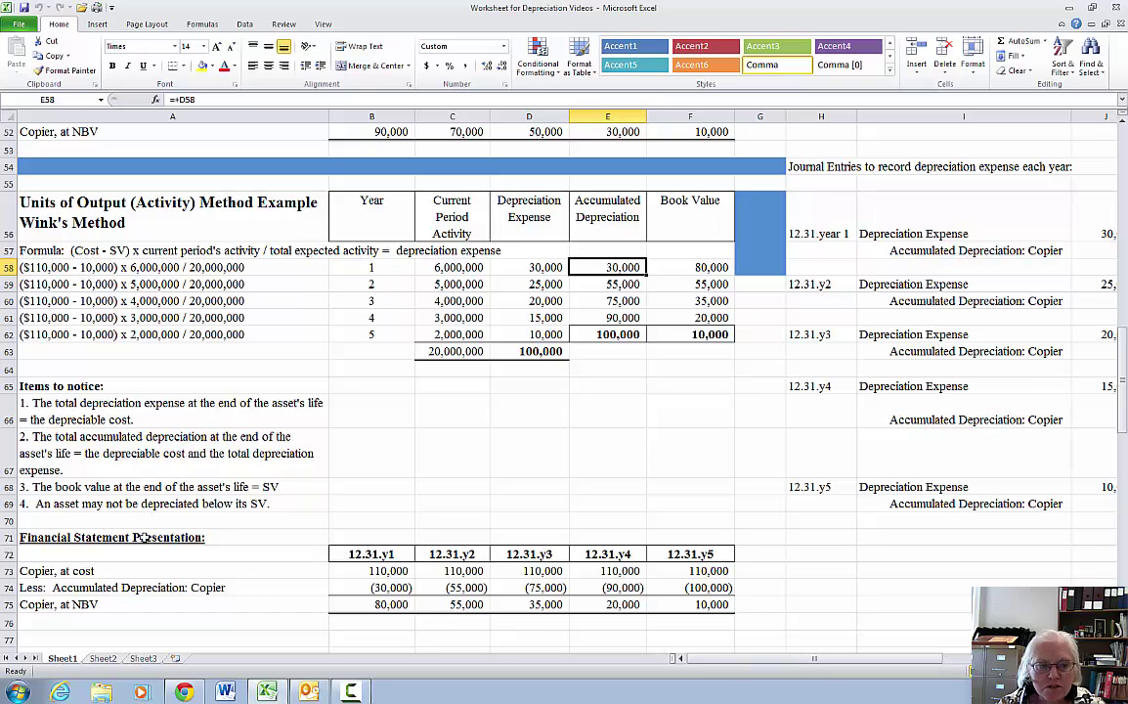
left_click(373, 556)
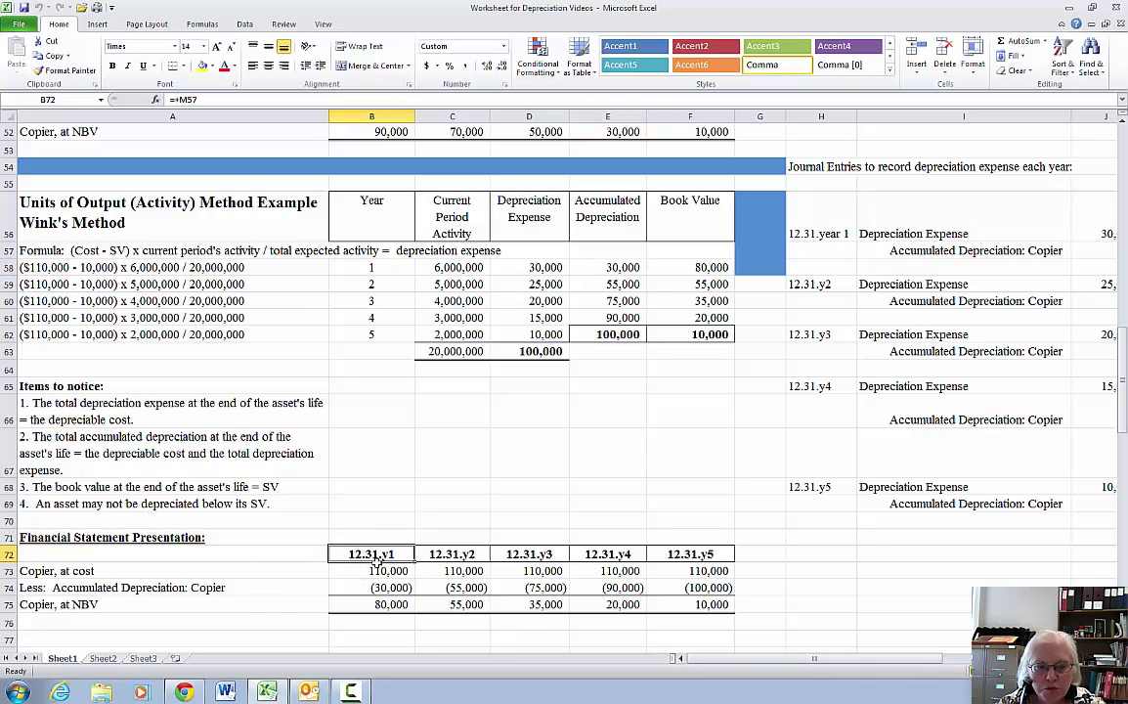
left_click_drag(375, 567, 378, 622)
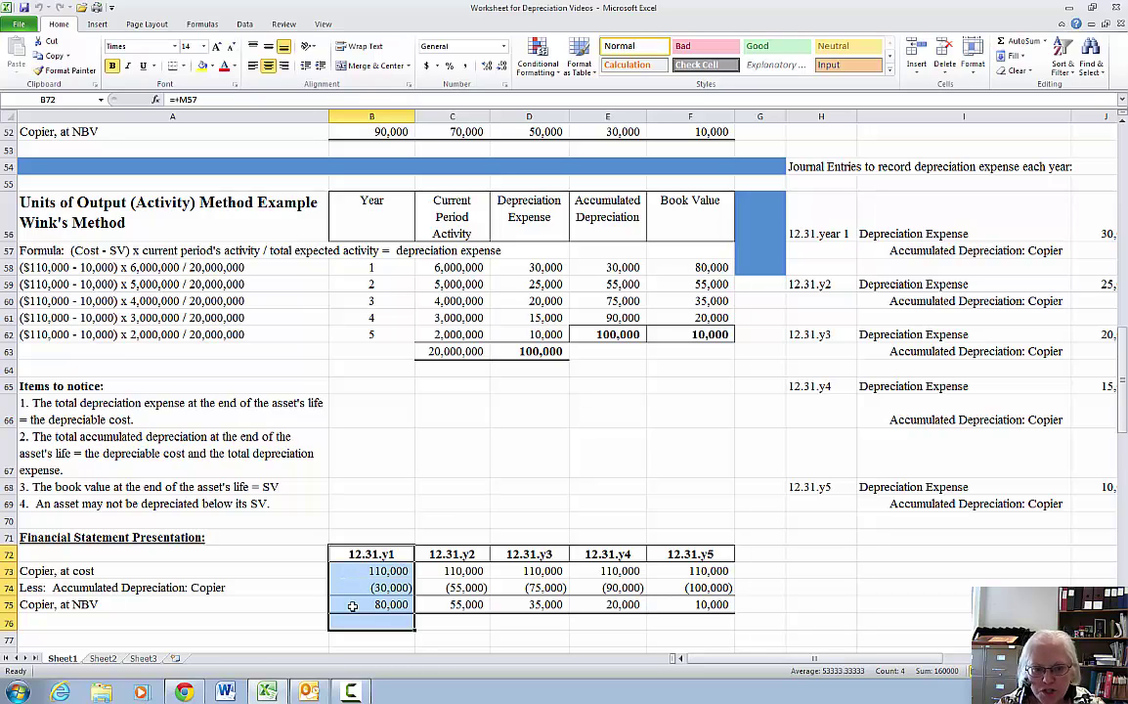
left_click(353, 606)
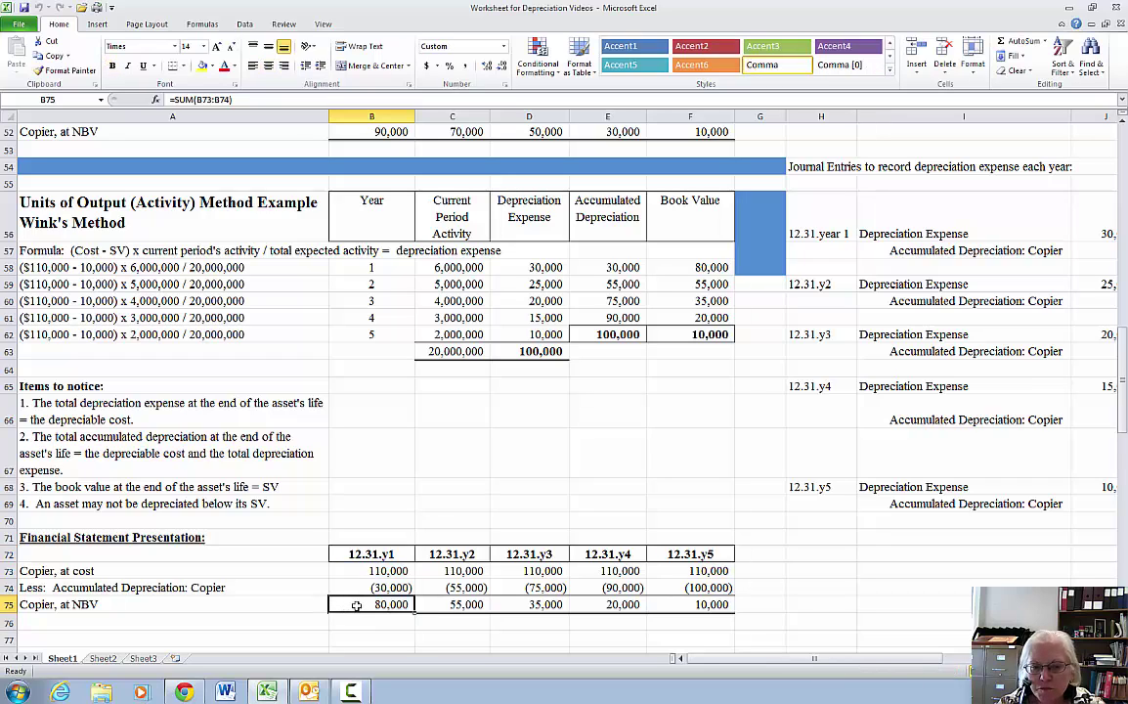
left_click(684, 267)
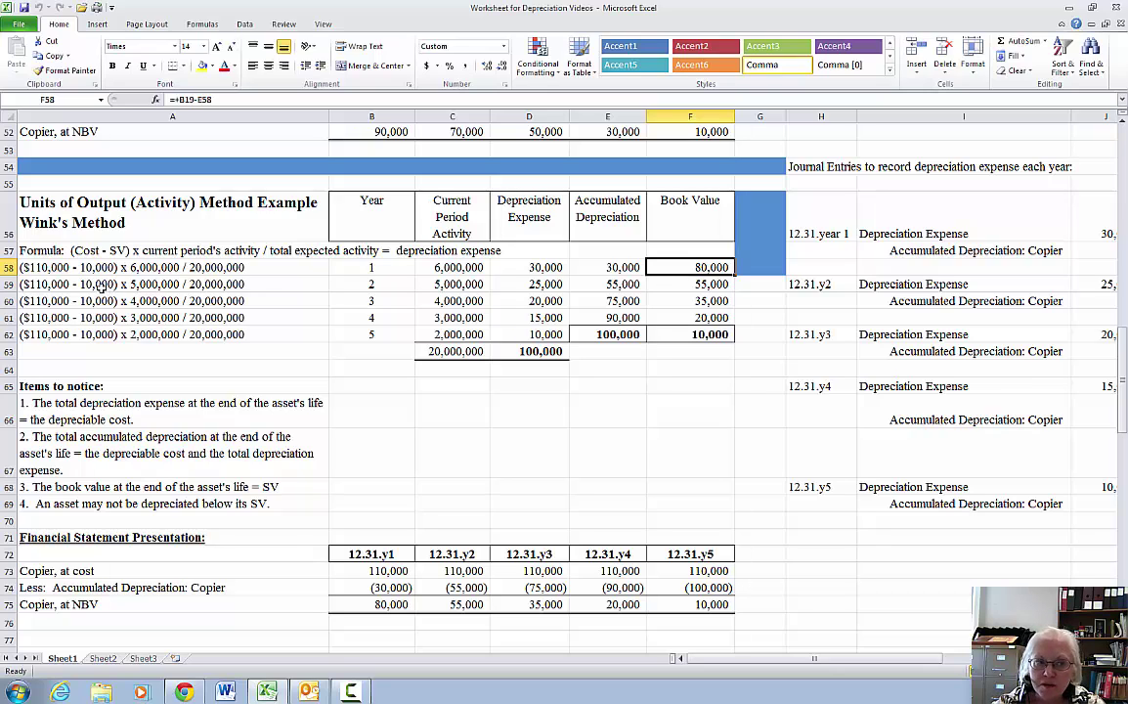
left_click(98, 284)
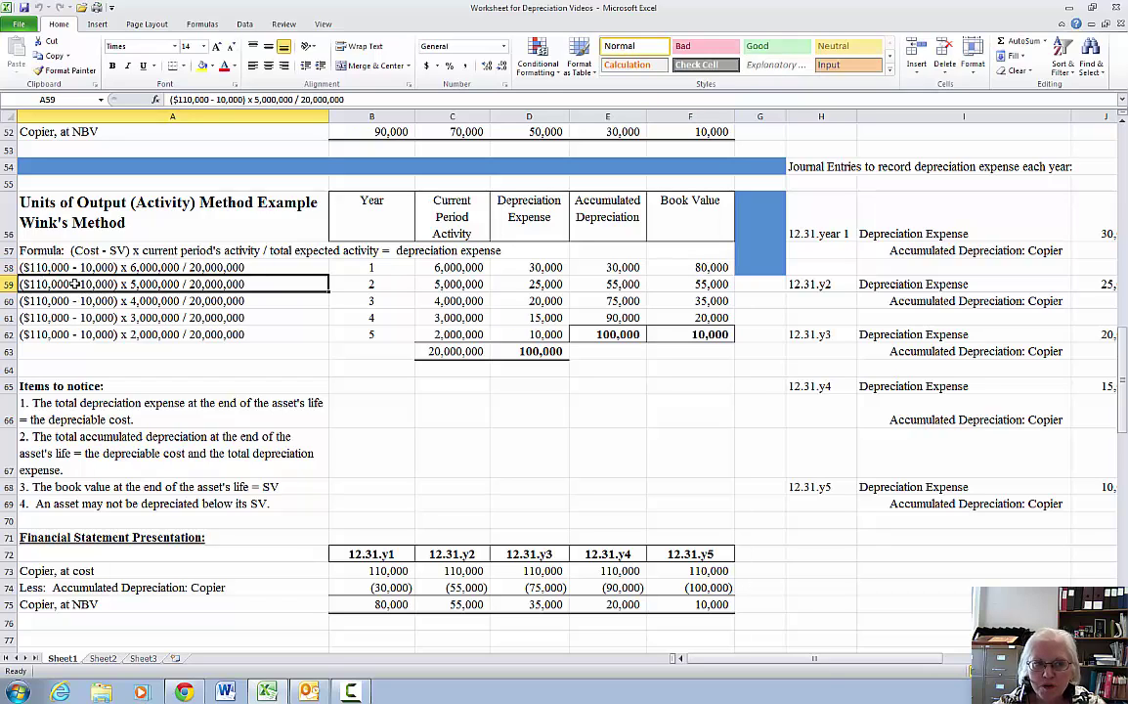
left_click(470, 284)
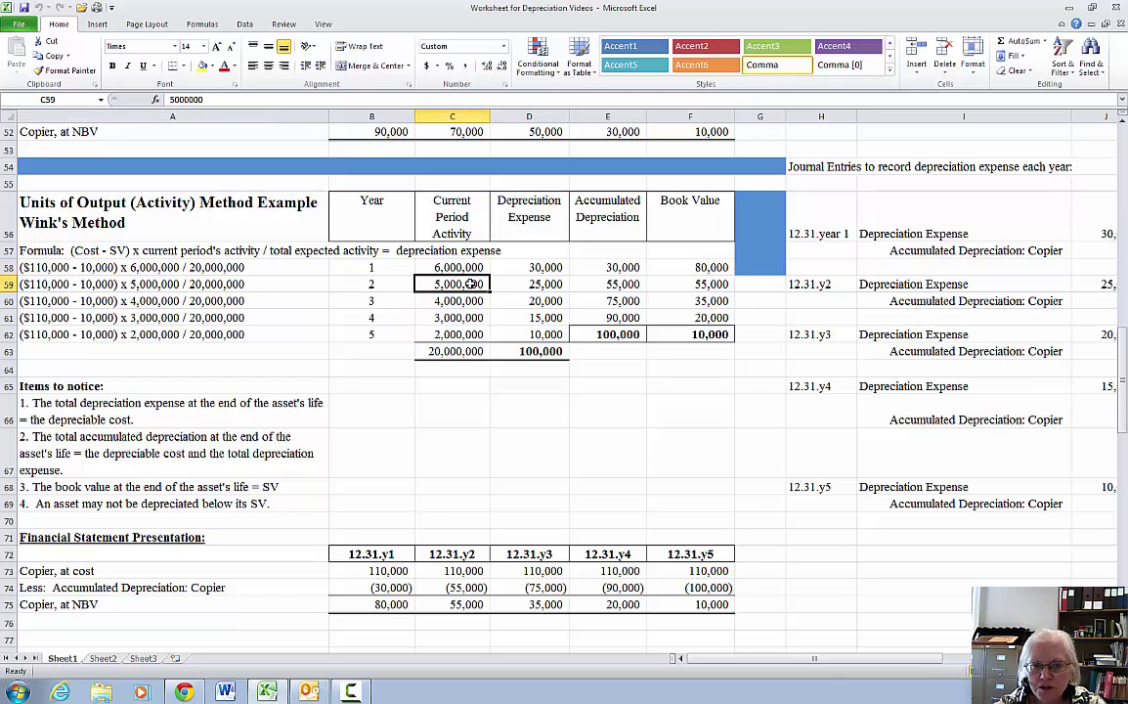
left_click(478, 352)
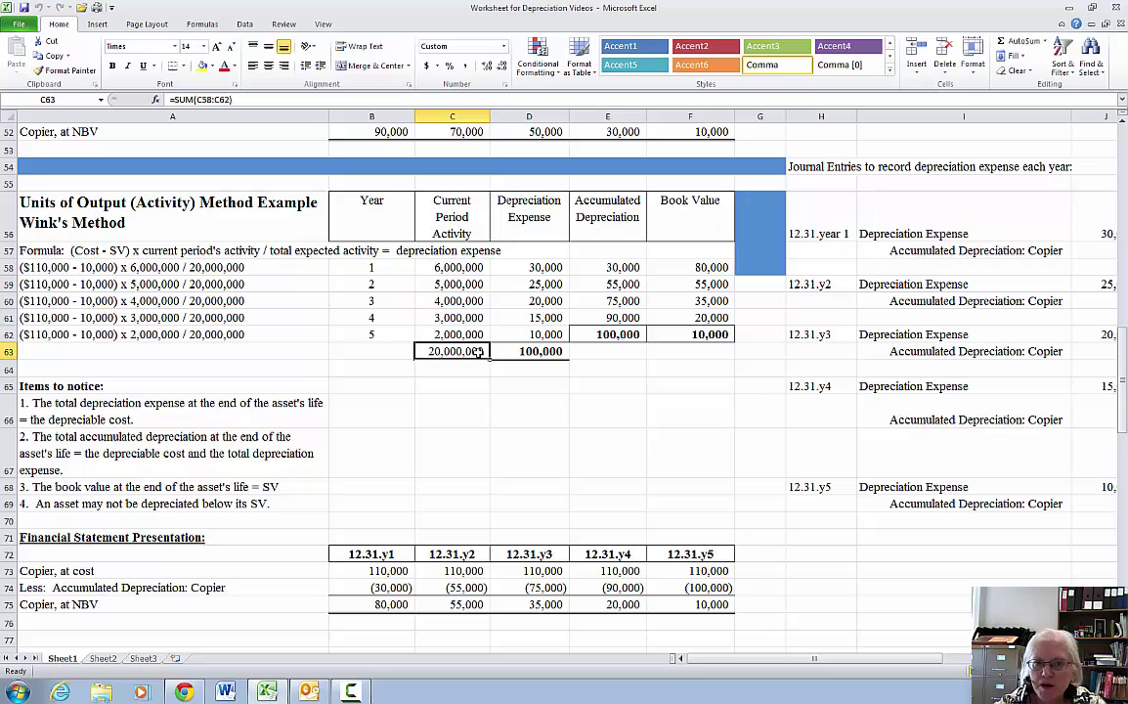
left_click(518, 283)
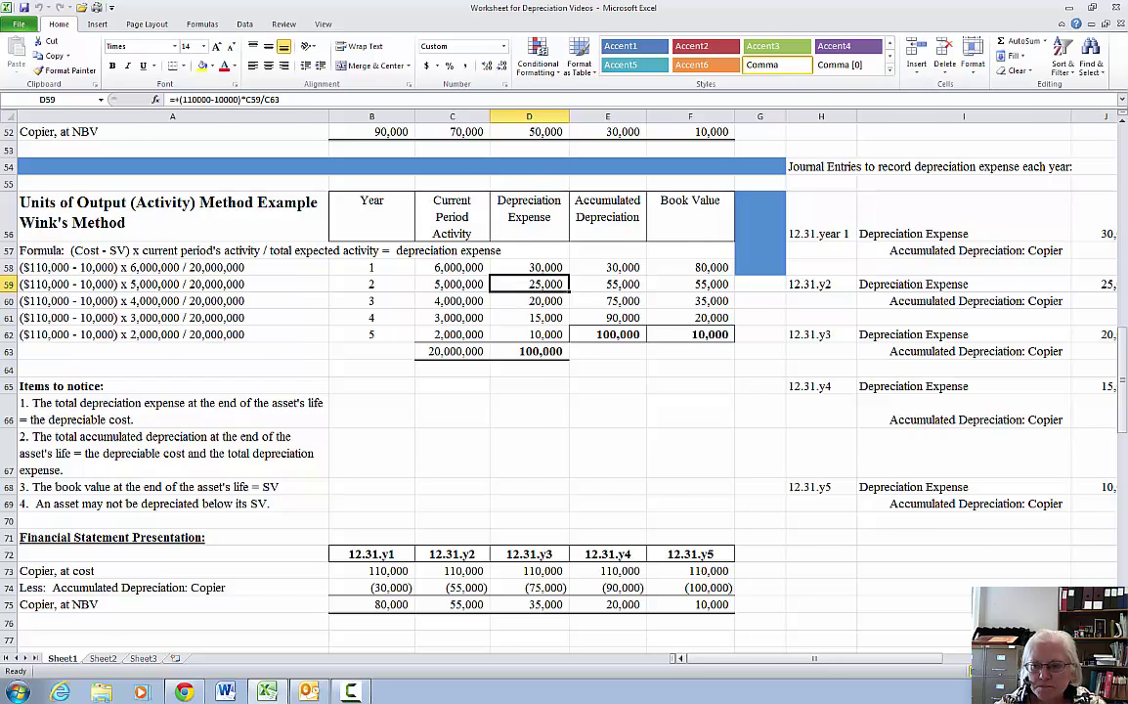
scroll(572, 343, "right", 1)
left_click_drag(496, 283, 856, 297)
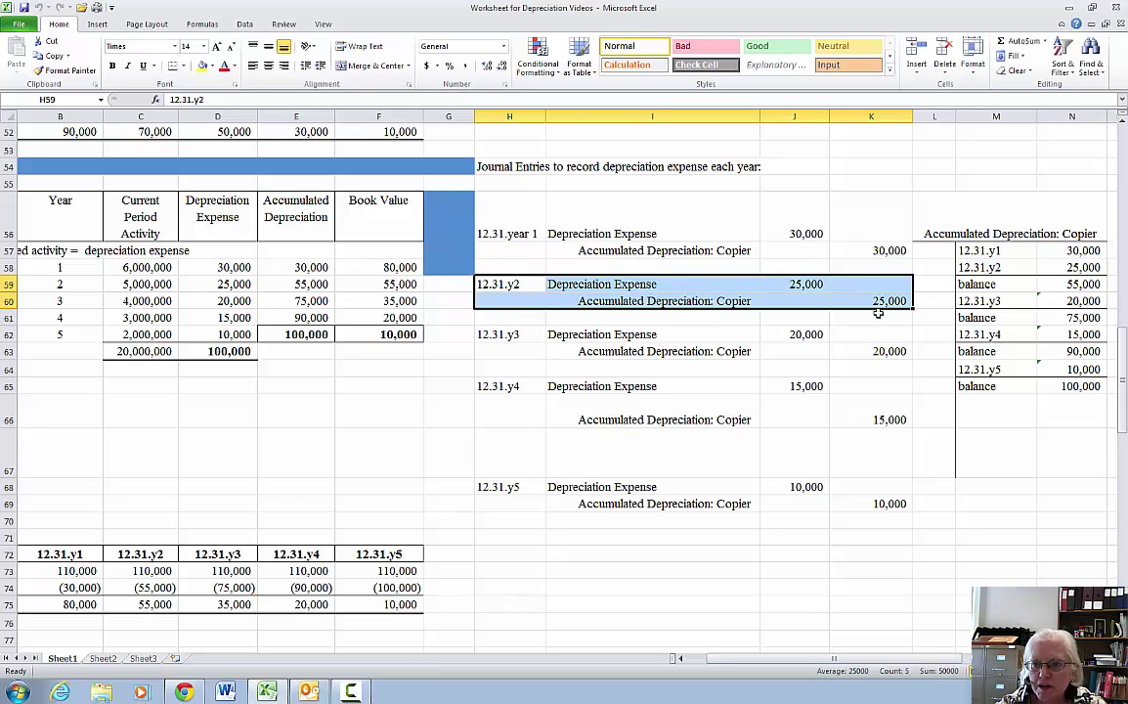
left_click(993, 267)
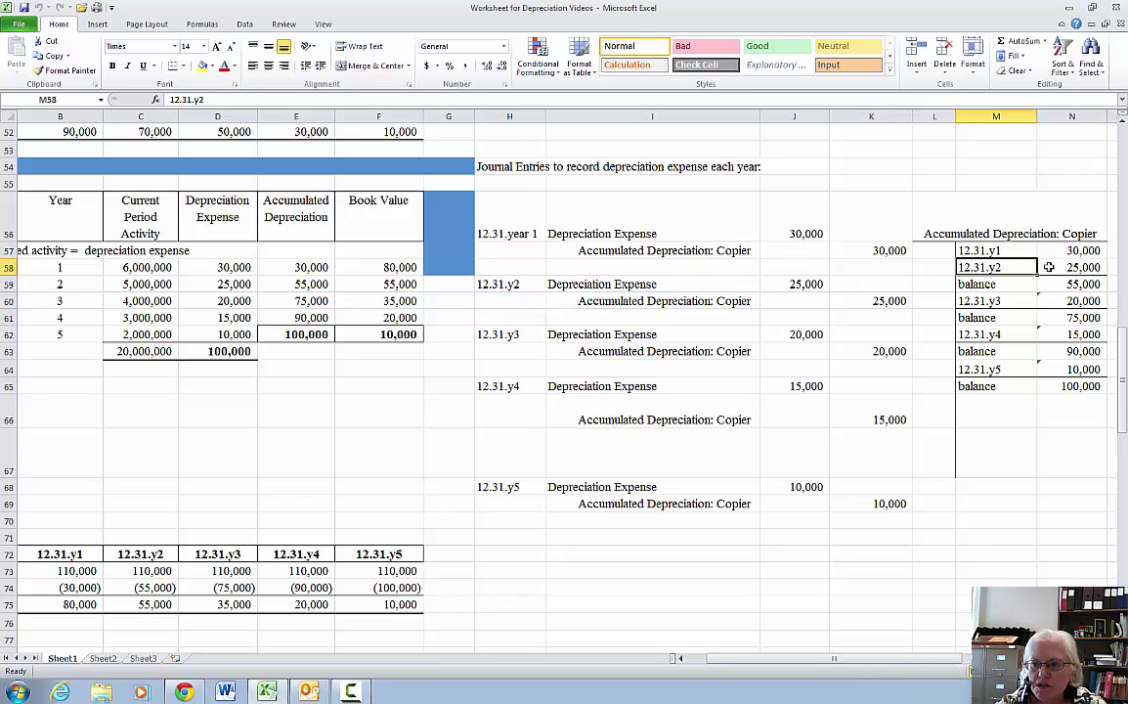
key("shift+Right")
left_click(999, 283)
key("shift+Right")
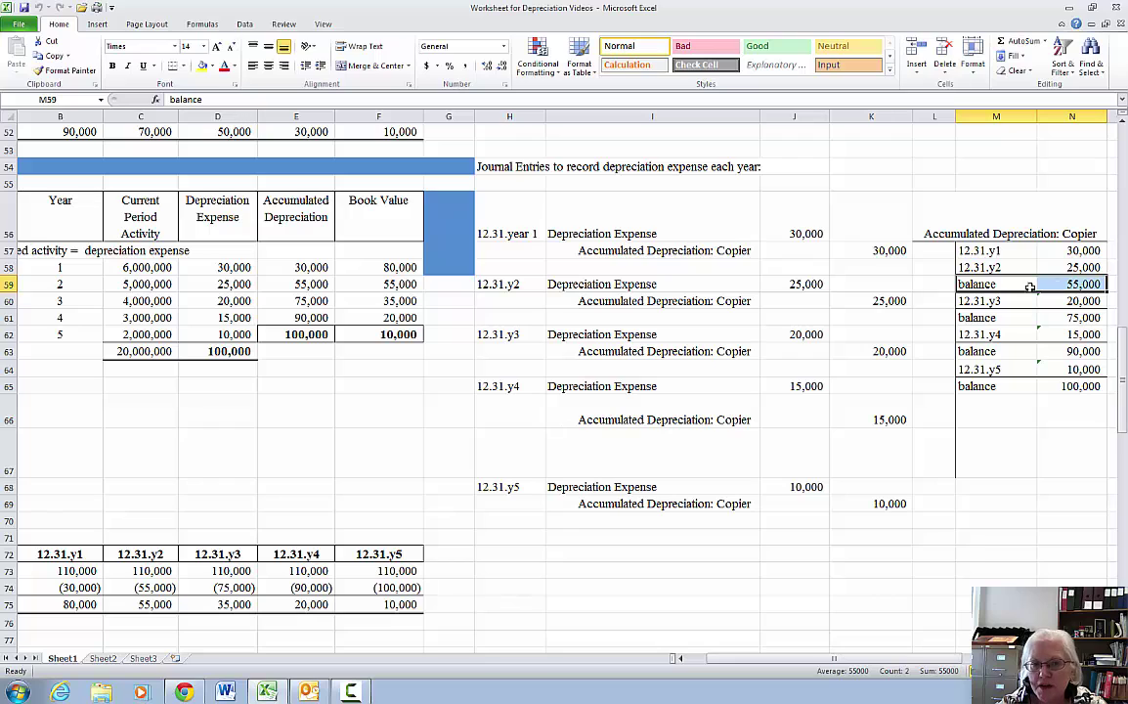
left_click(283, 283)
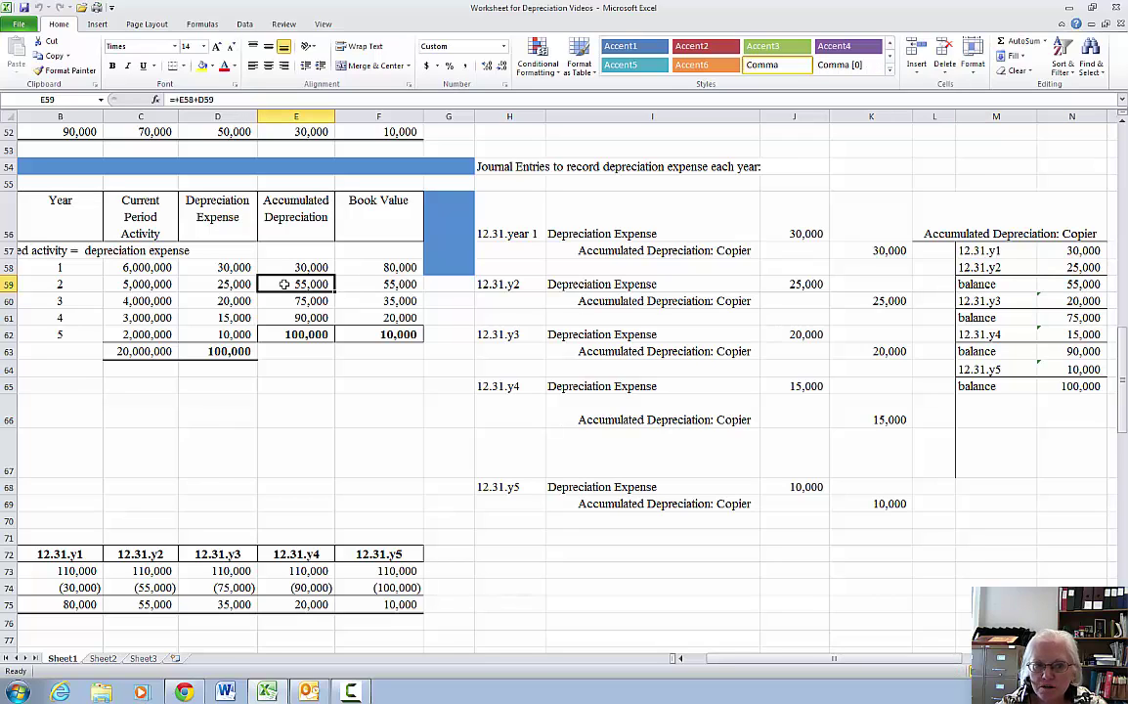
left_click_drag(152, 538, 152, 626)
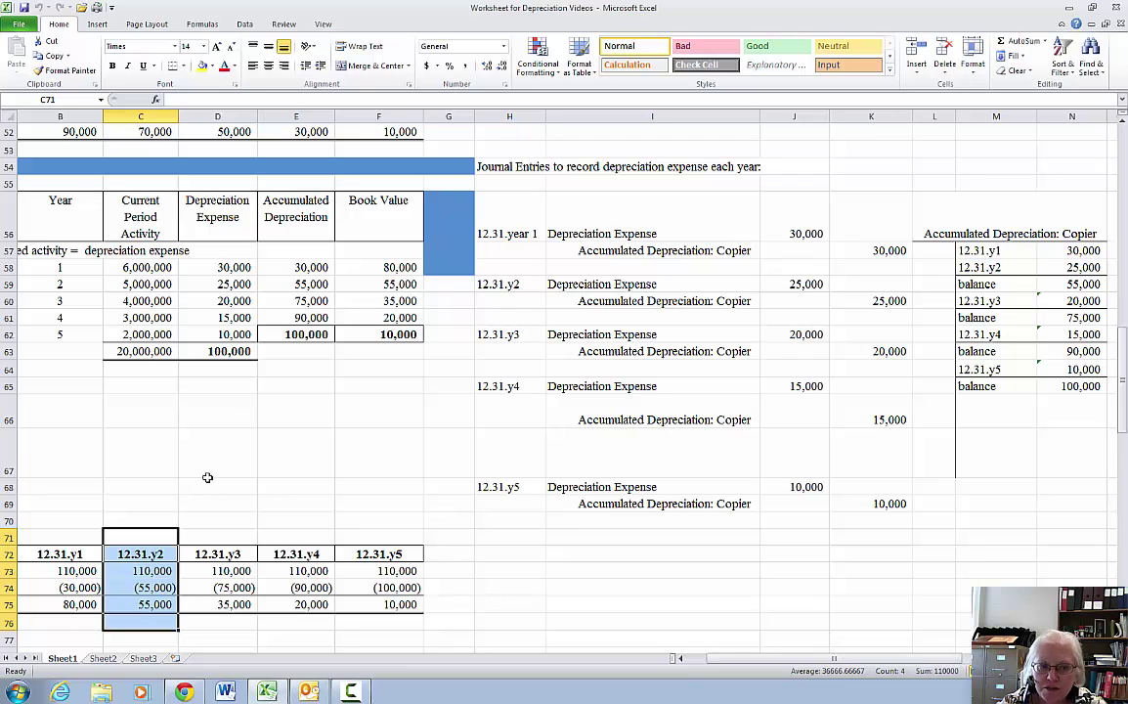
left_click(367, 283)
left_click_drag(743, 663, 728, 662)
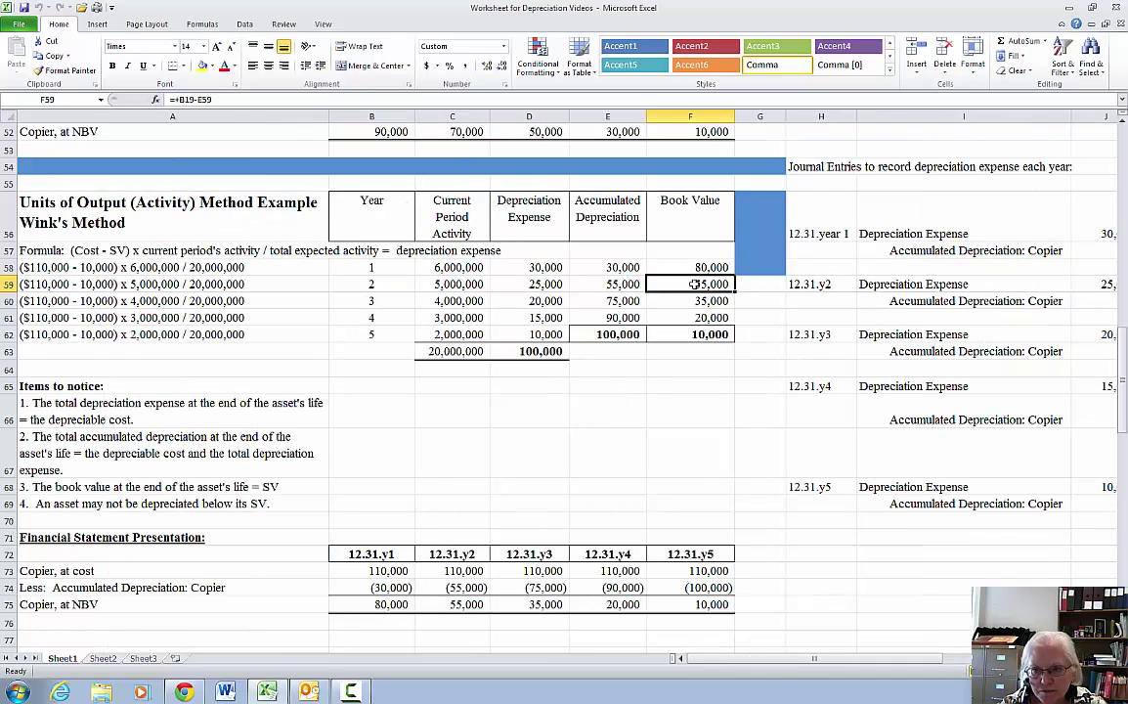
left_click(143, 300)
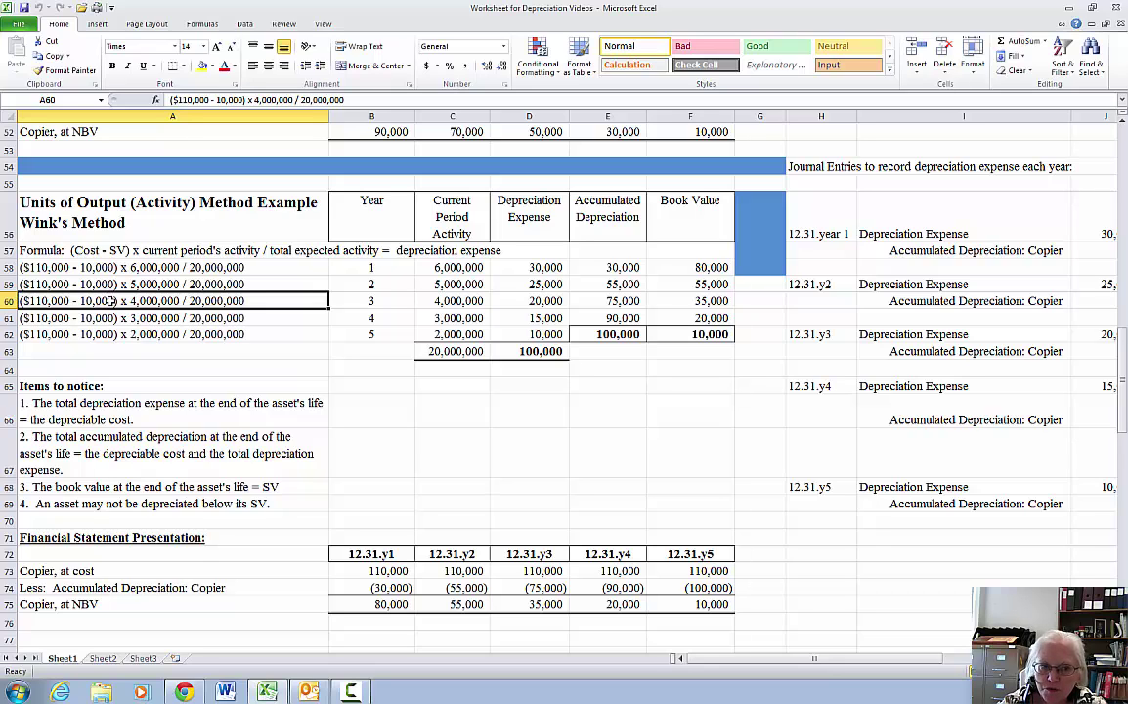
left_click(455, 303)
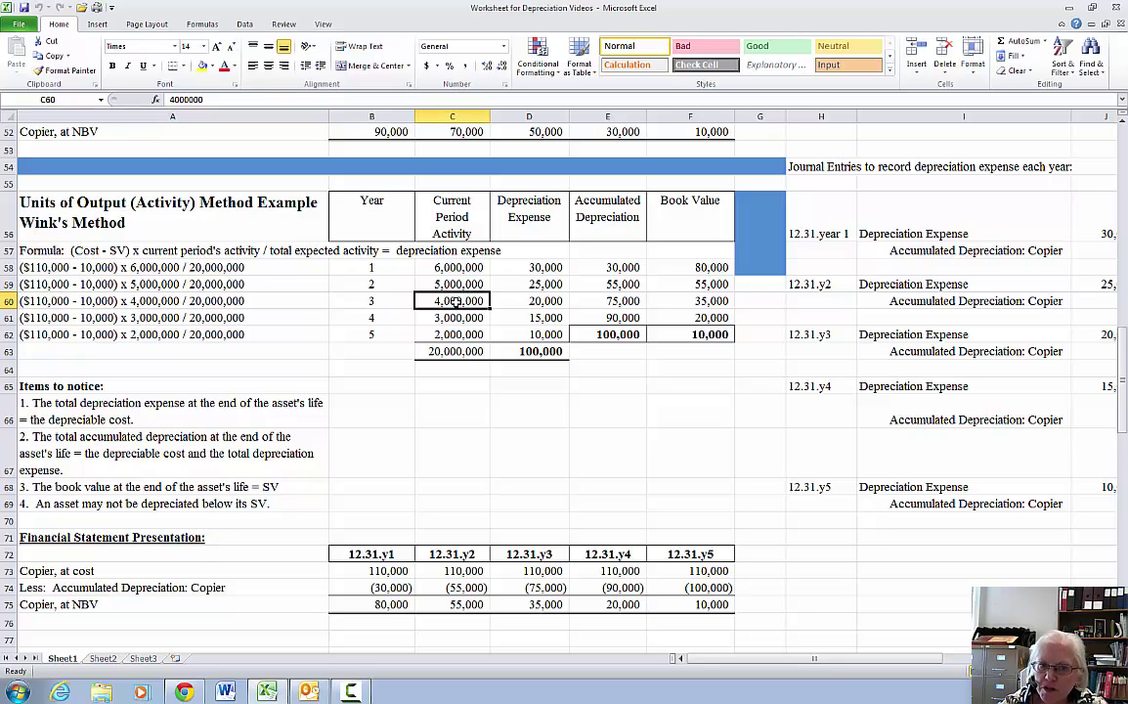
left_click(456, 352)
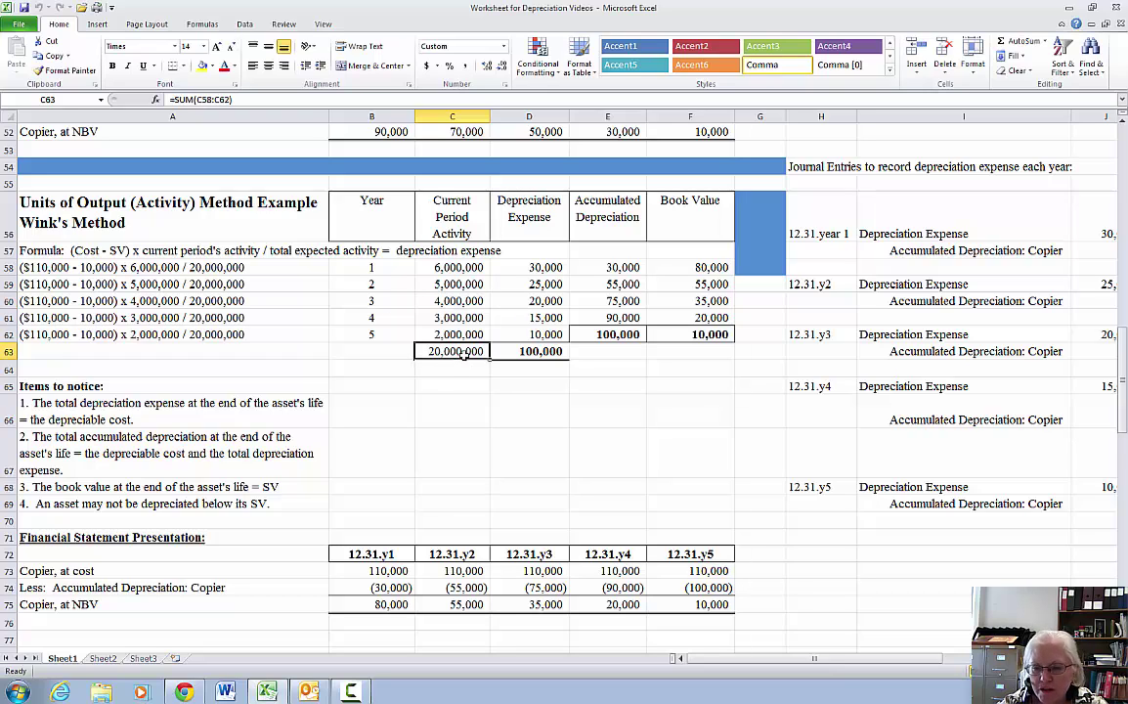
left_click(539, 304)
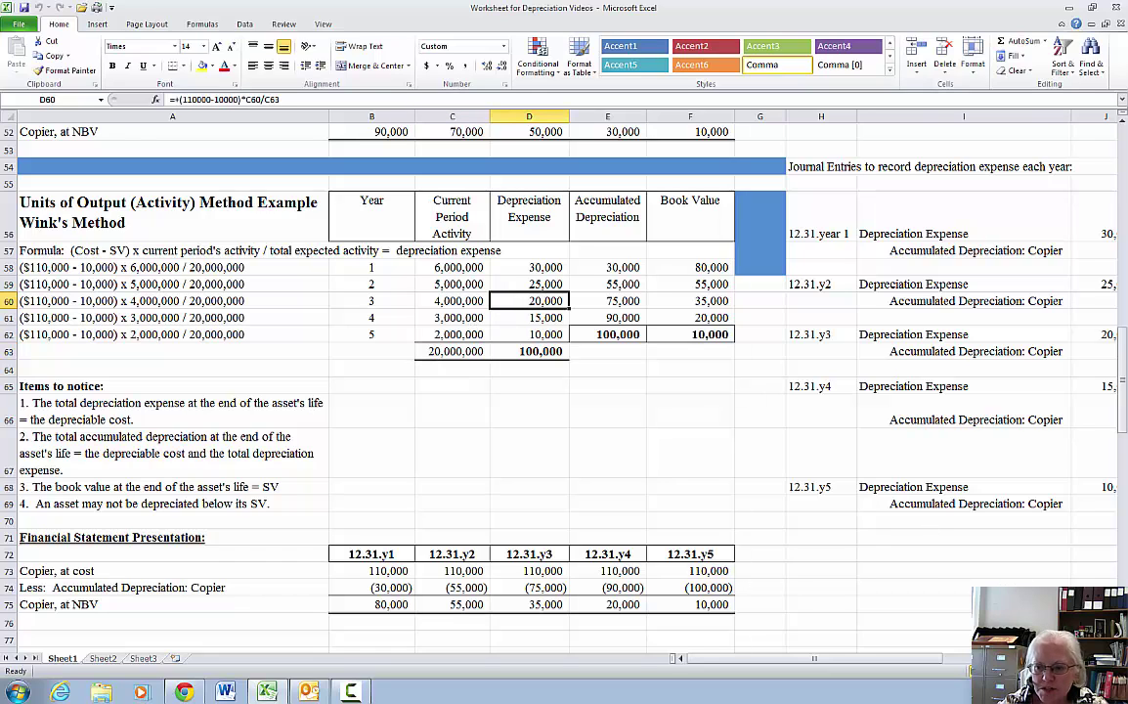
scroll(538, 304, "right", 1)
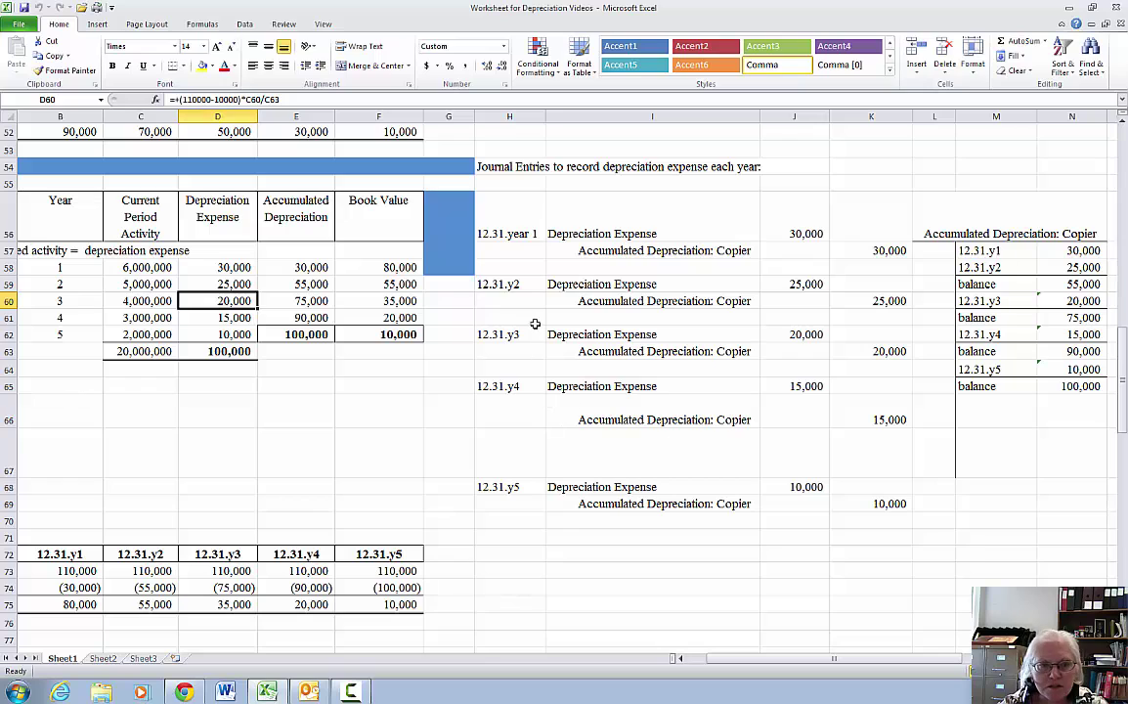
left_click_drag(508, 335, 864, 350)
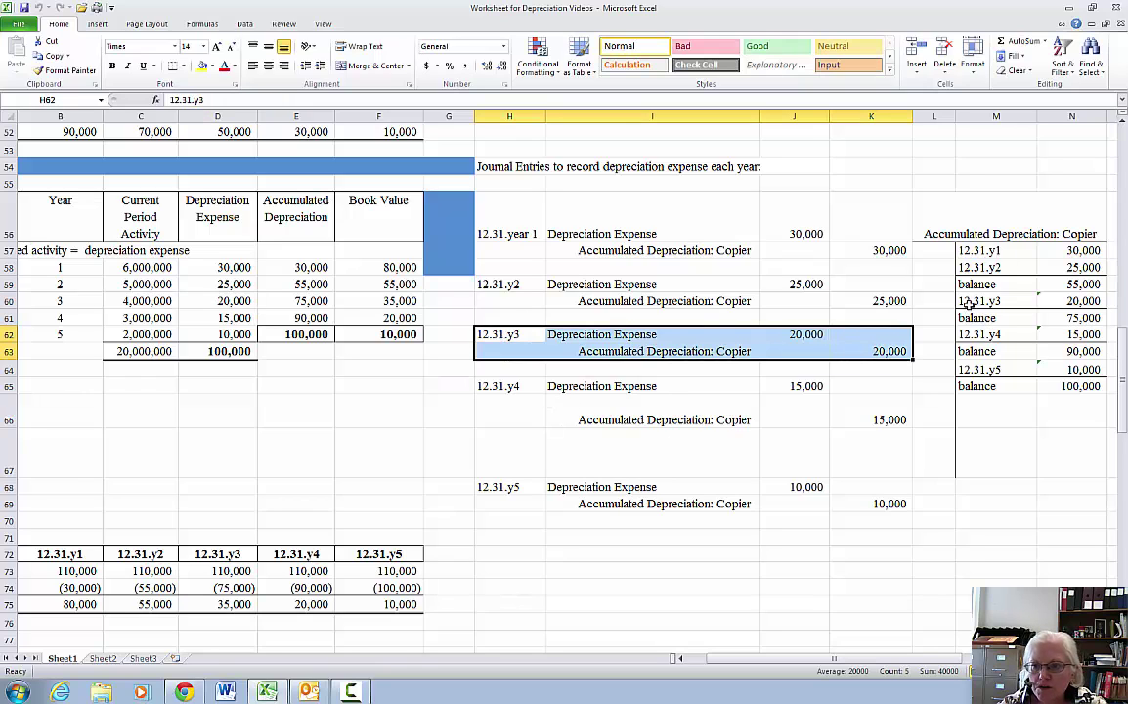
left_click_drag(968, 305, 1053, 319)
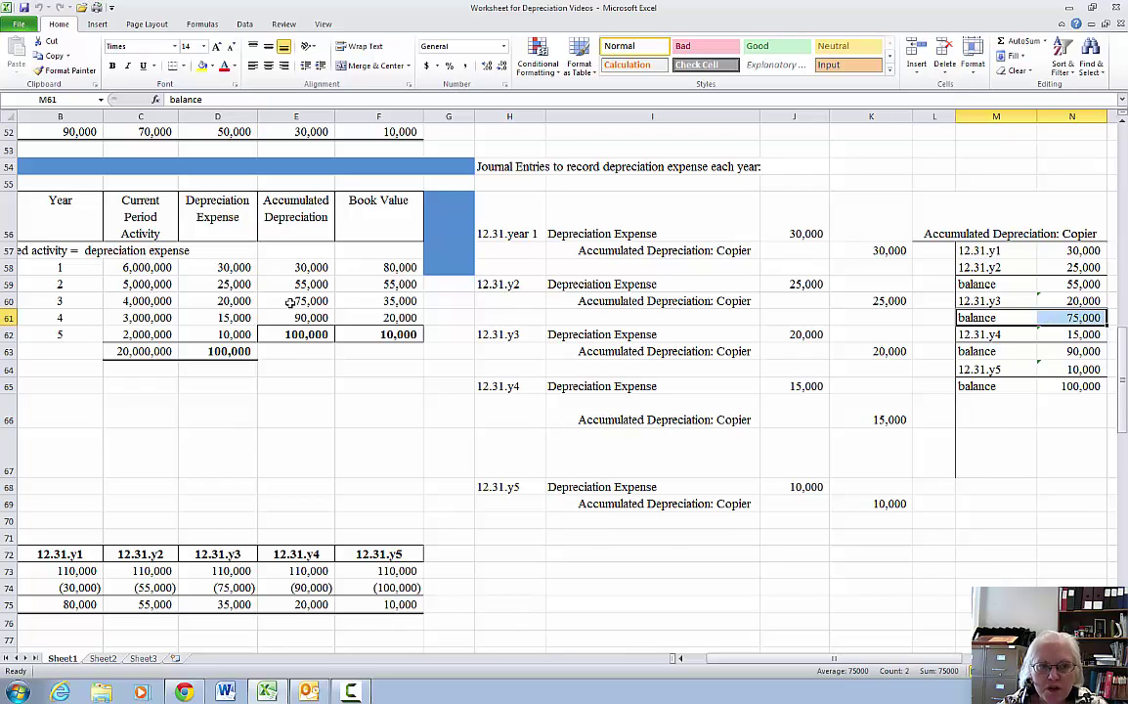
left_click(276, 301)
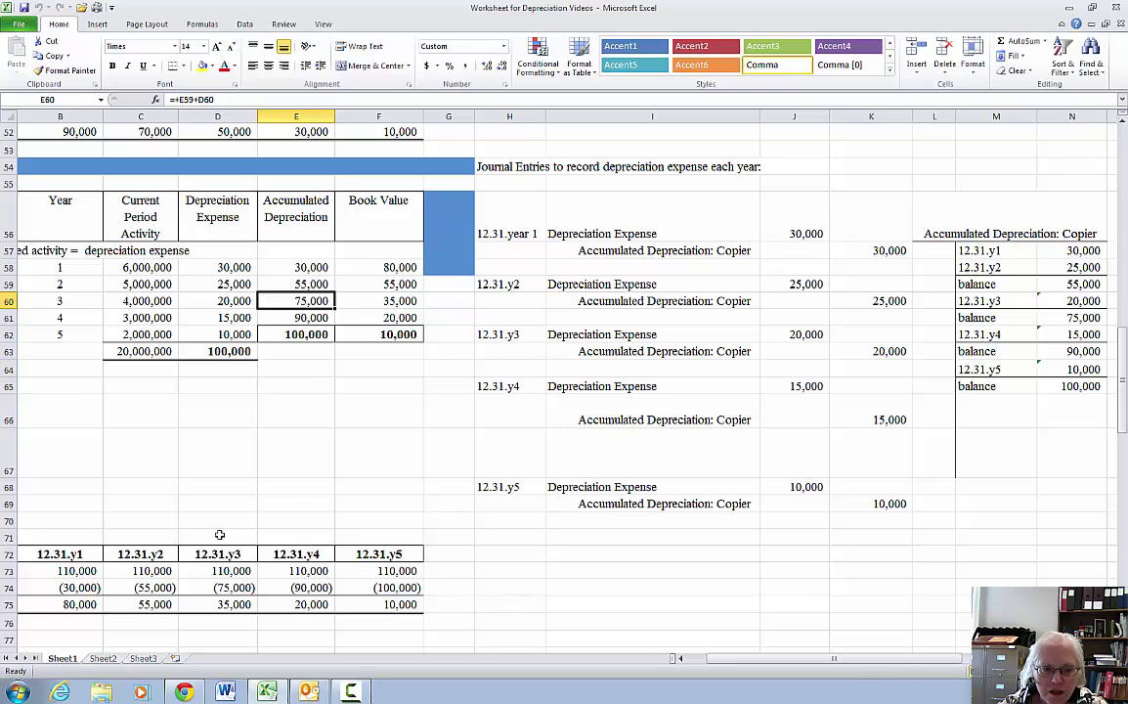
left_click_drag(221, 536, 227, 620)
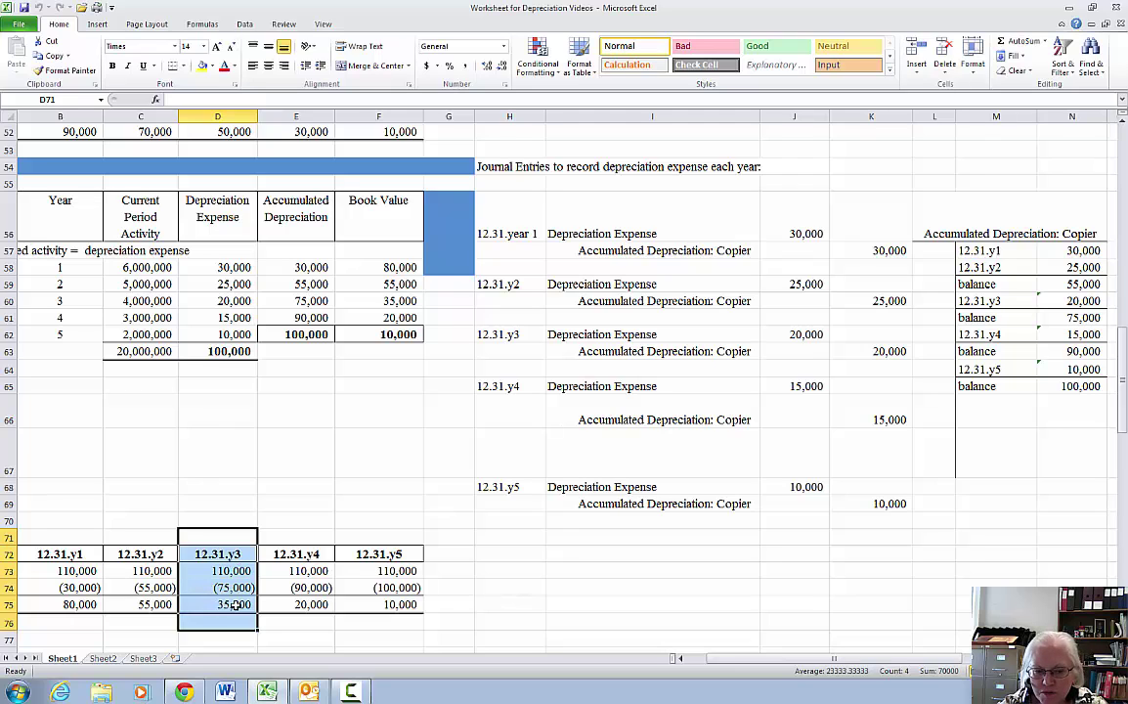
left_click(379, 301)
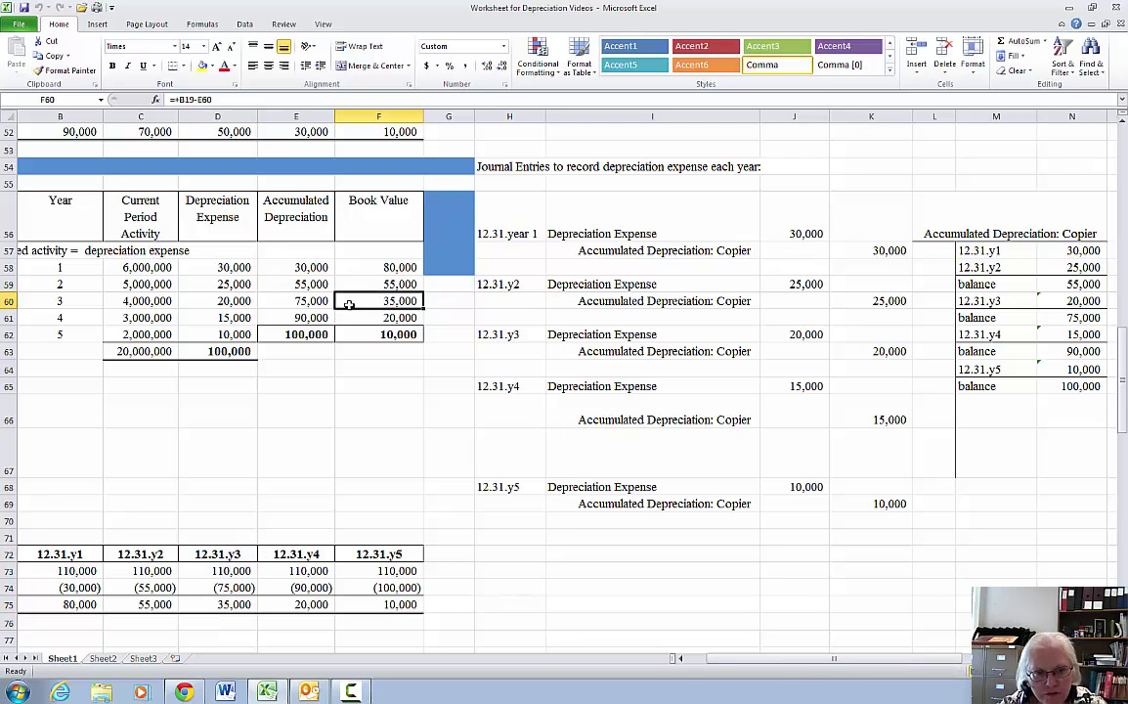
left_click_drag(756, 659, 677, 659)
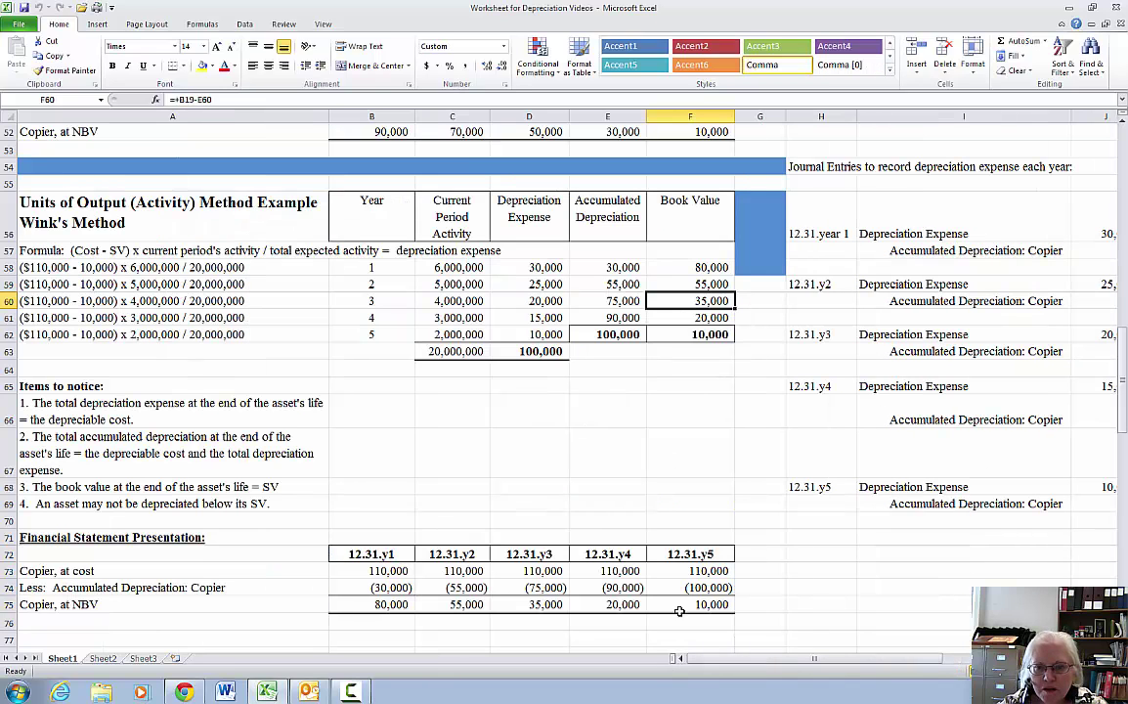
left_click(140, 320)
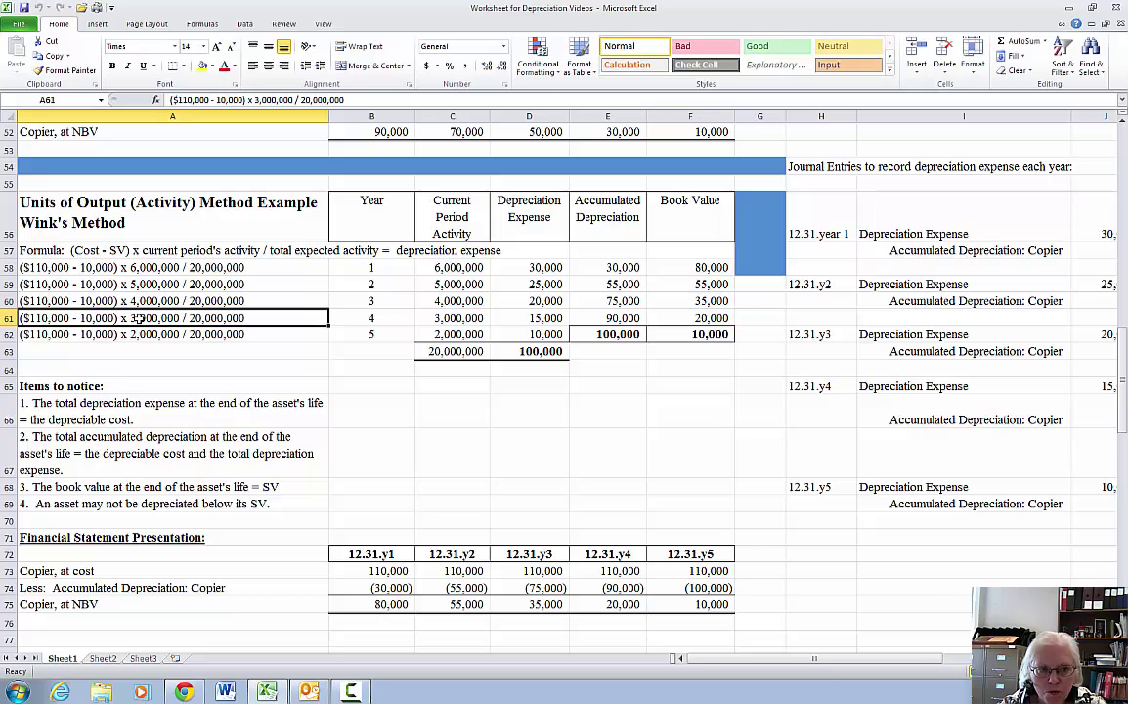
left_click(462, 317)
key("Down")
key("Down")
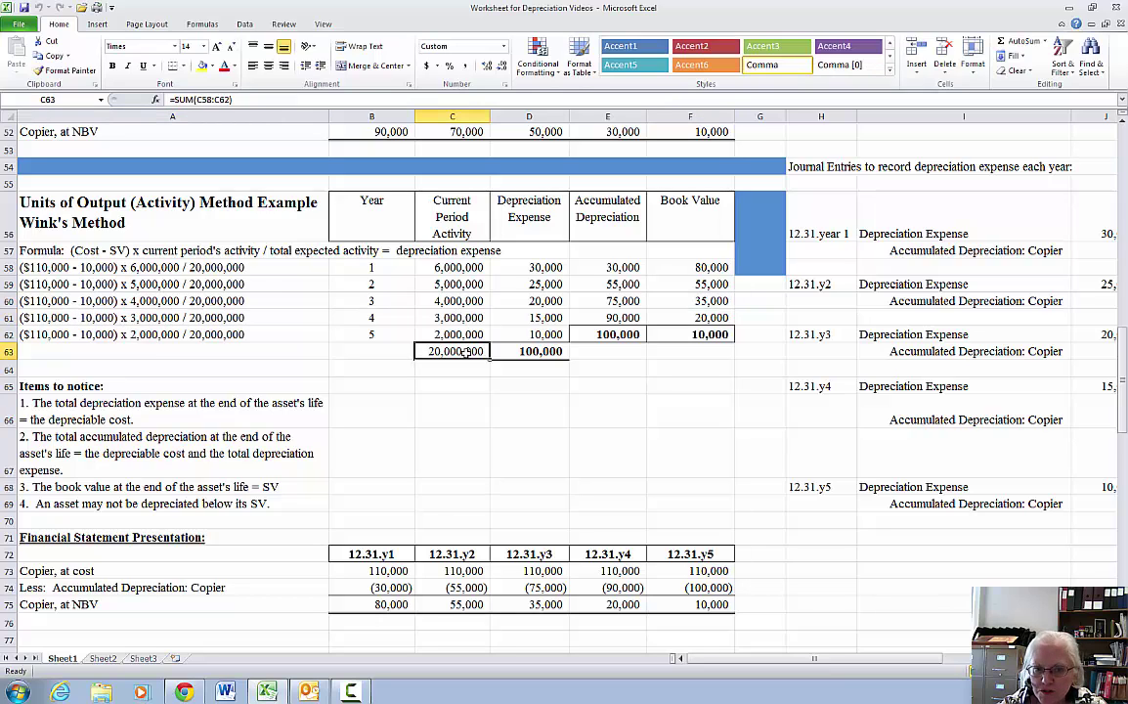
left_click(529, 318)
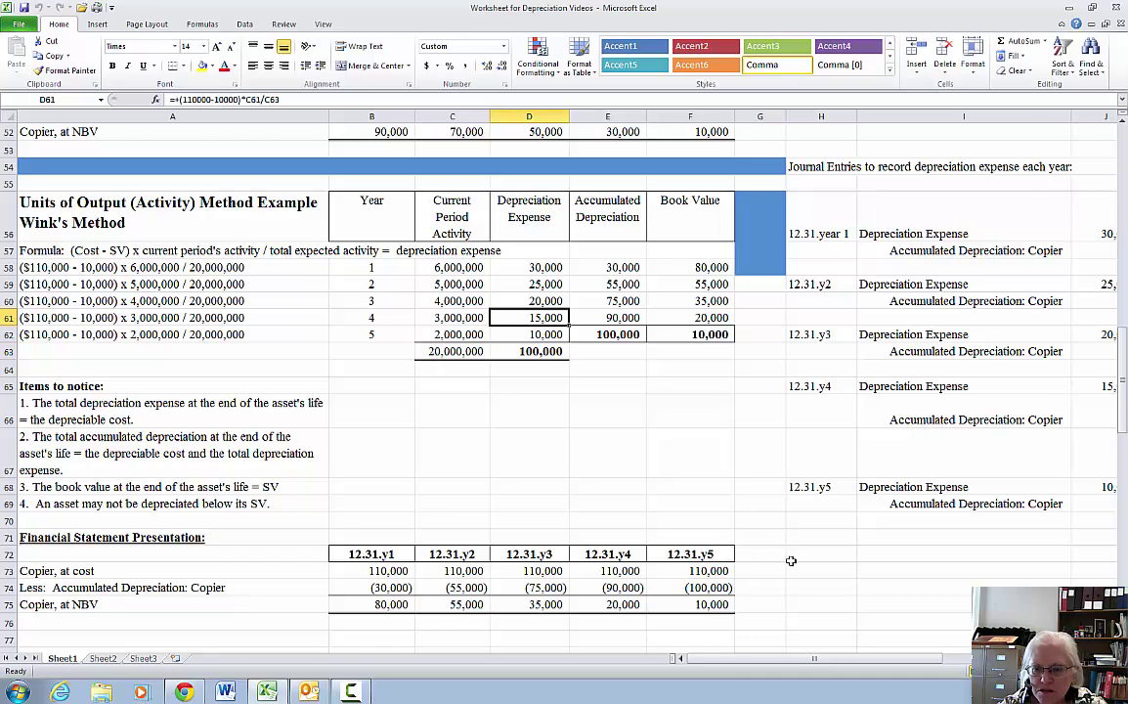
left_click_drag(714, 660, 779, 662)
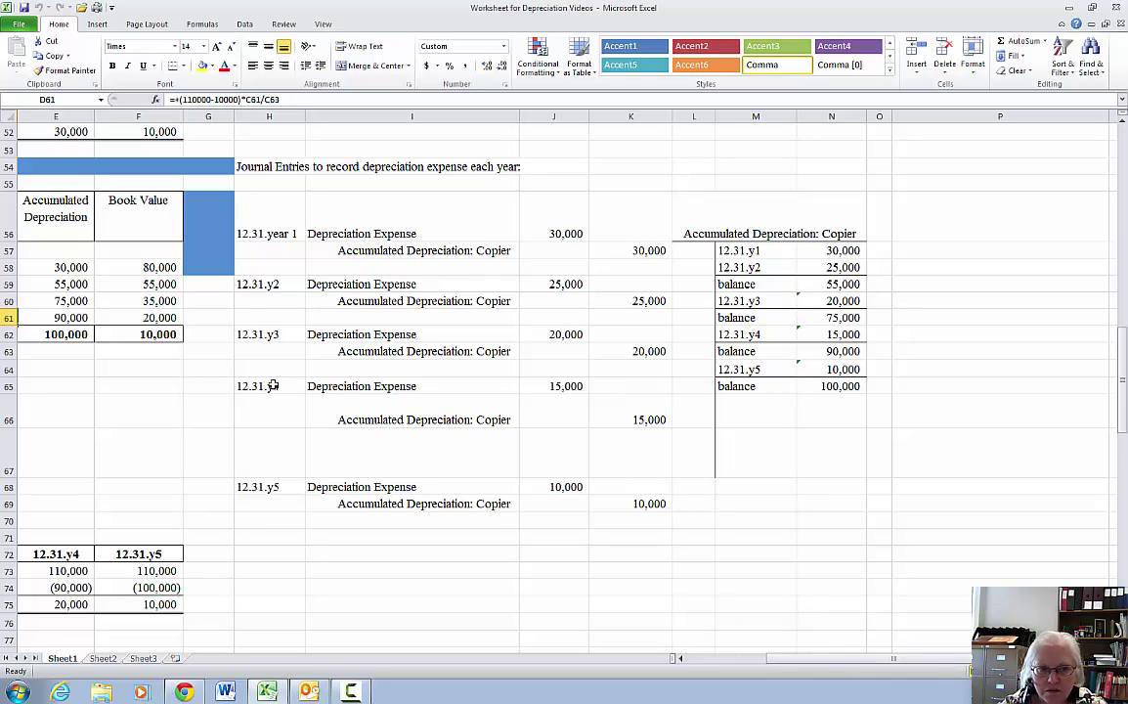
left_click_drag(280, 386, 629, 424)
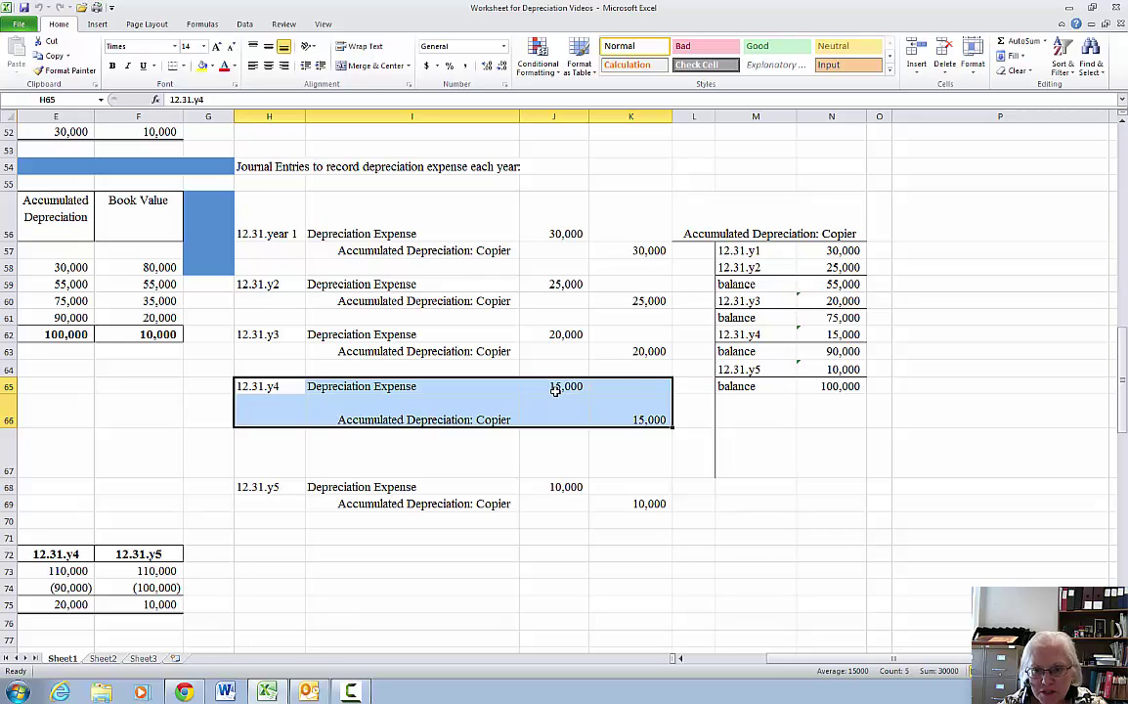
left_click_drag(772, 333, 819, 351)
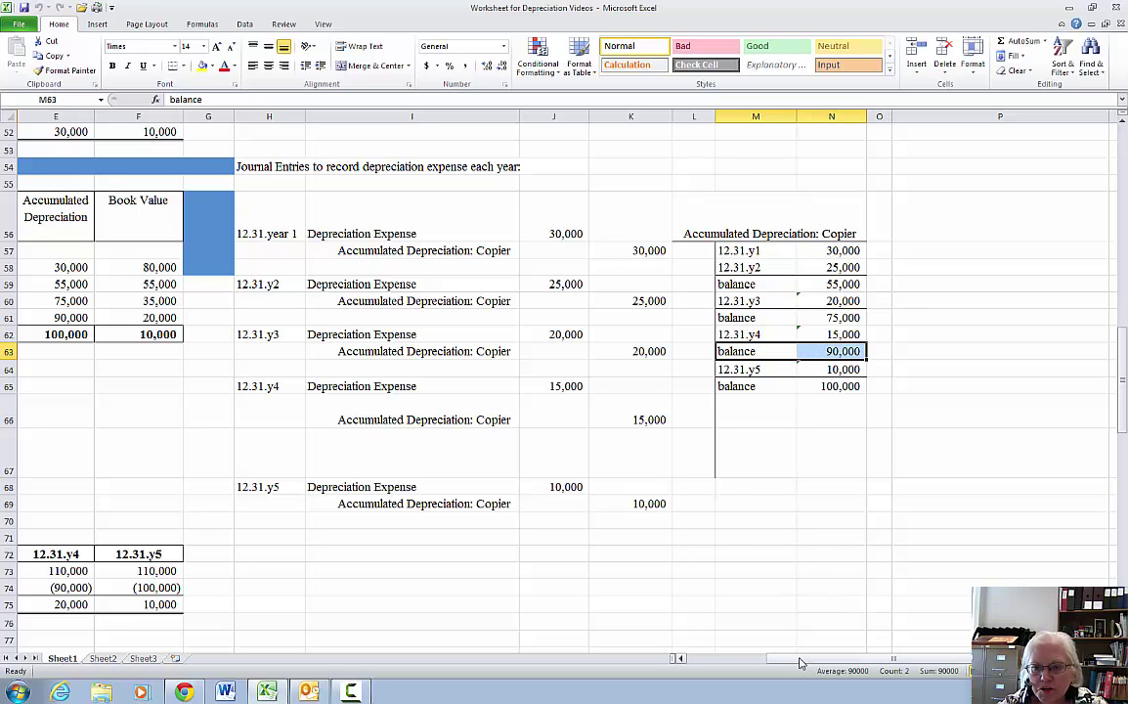
left_click_drag(800, 664, 714, 669)
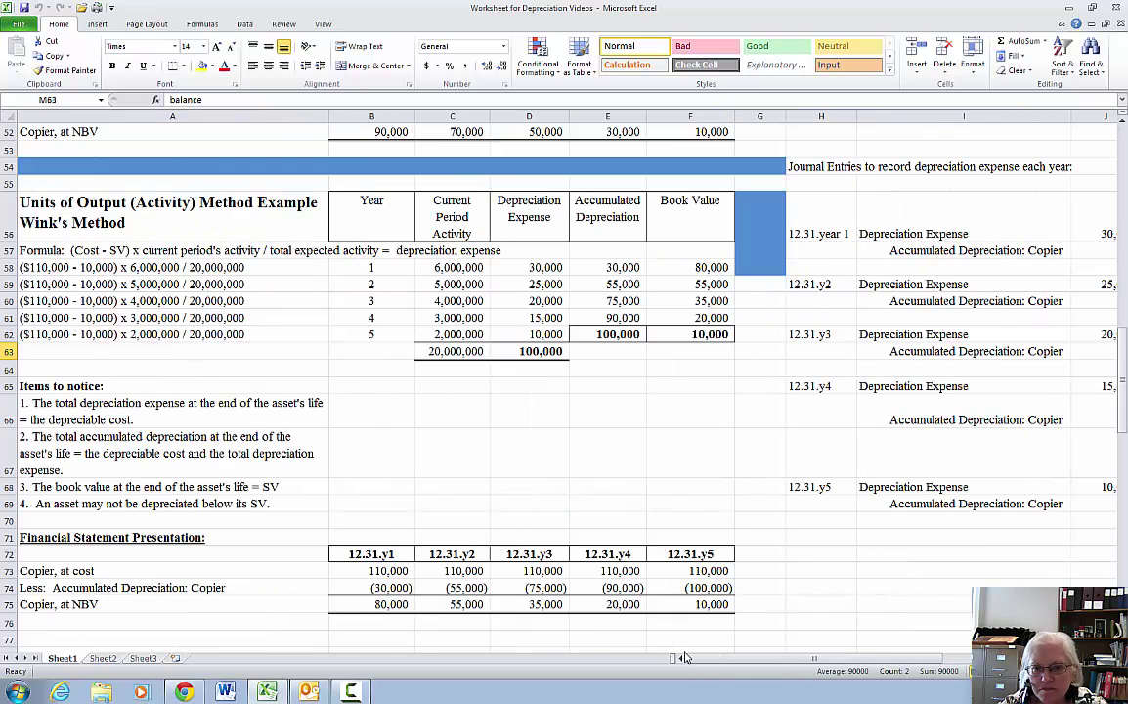
left_click(606, 317)
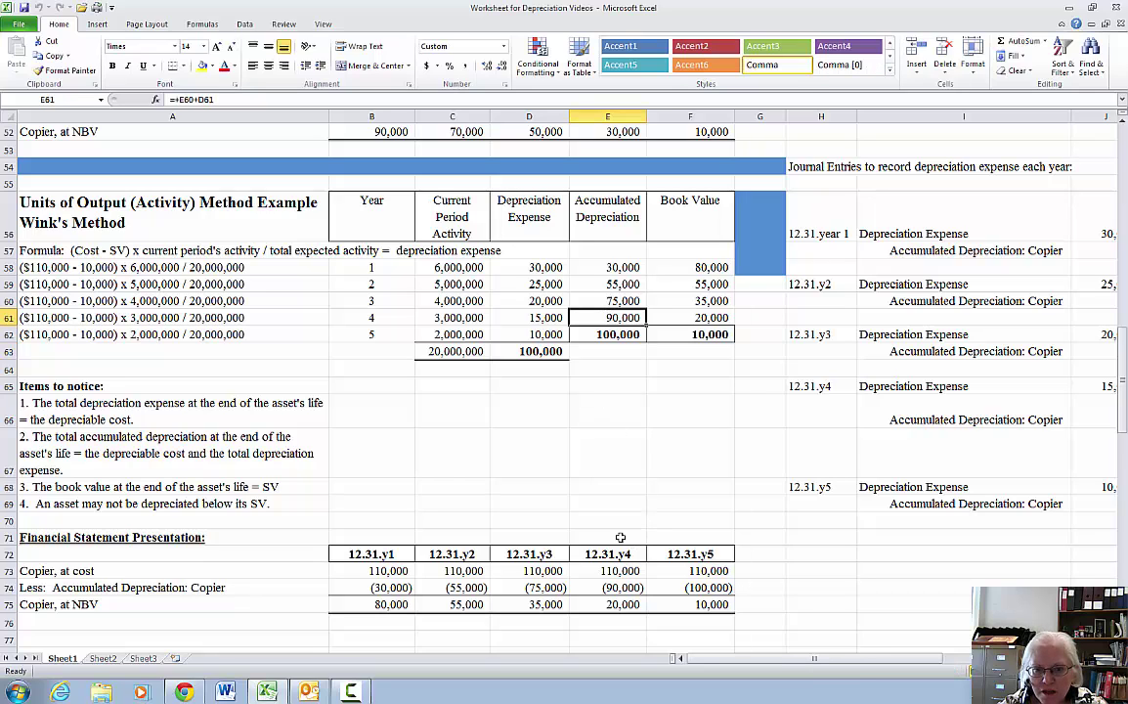
left_click_drag(620, 537, 620, 626)
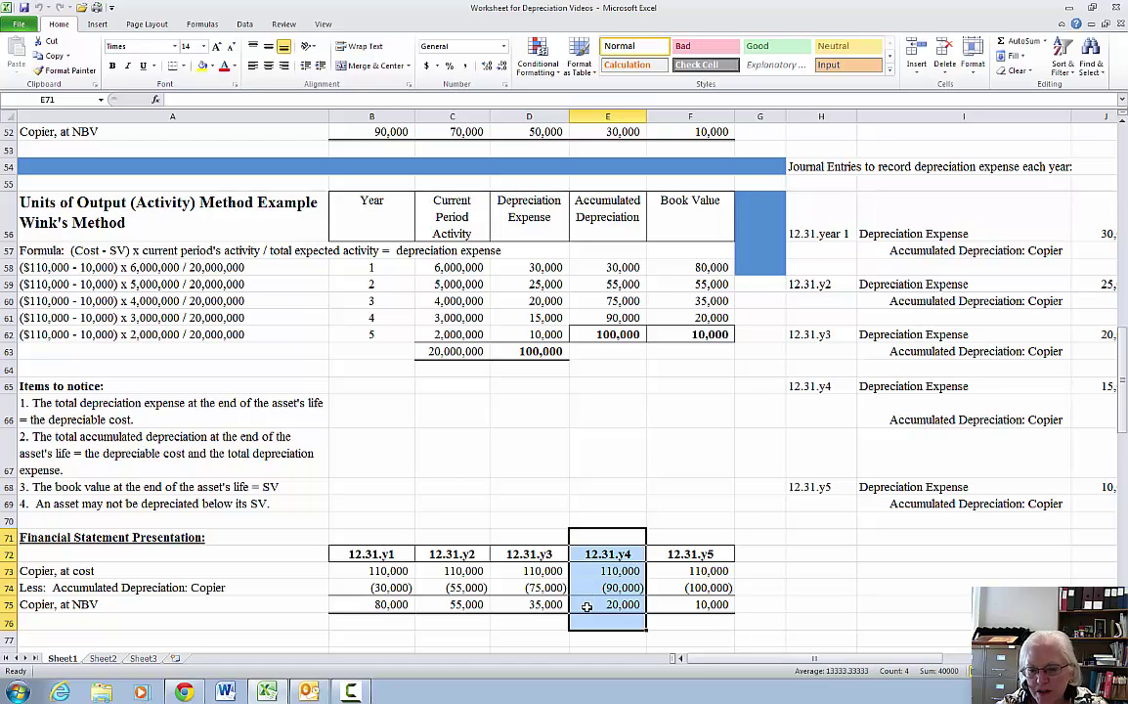
left_click(687, 319)
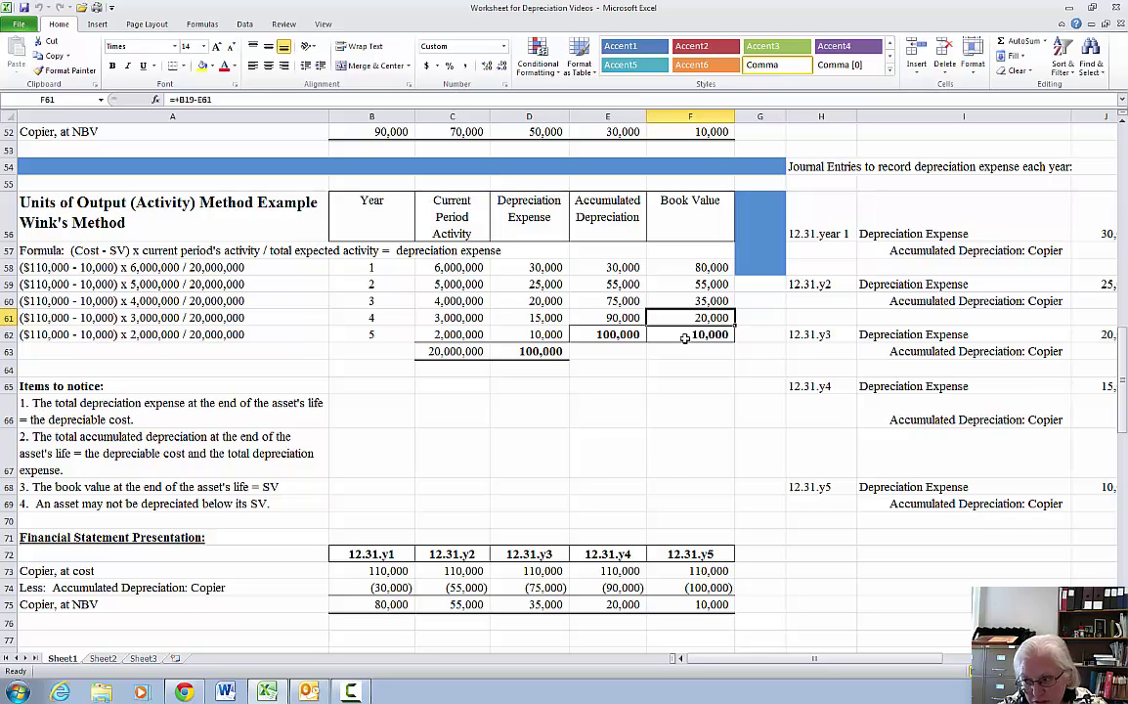
left_click(553, 334)
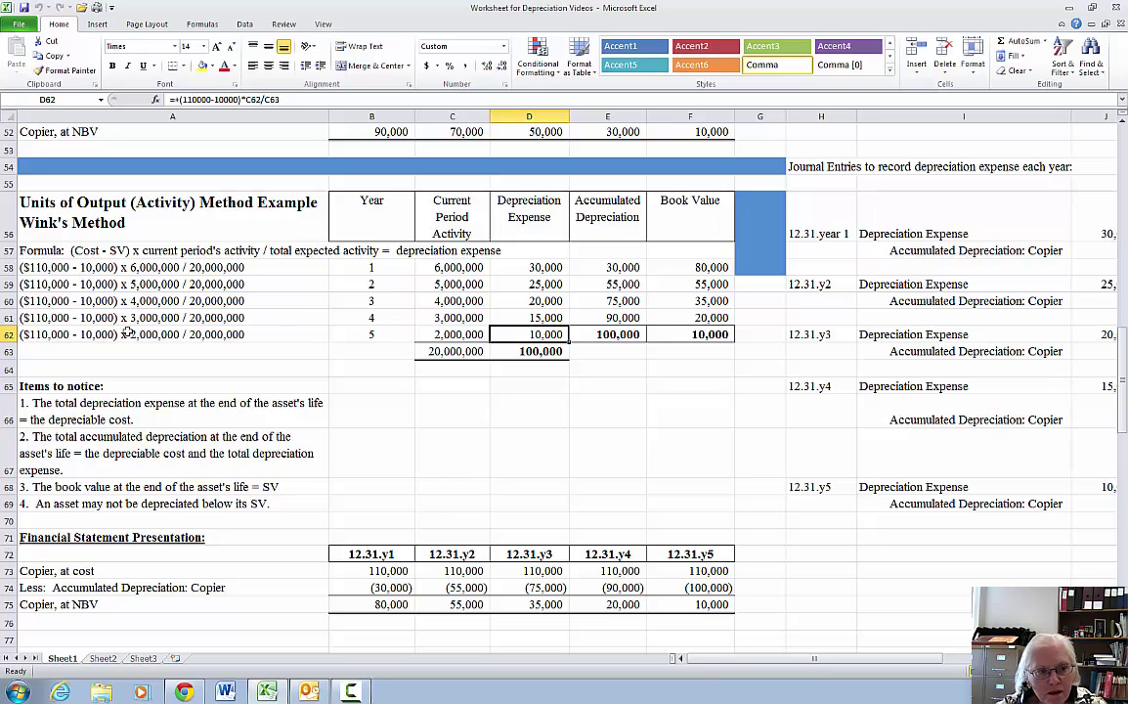
left_click(76, 335)
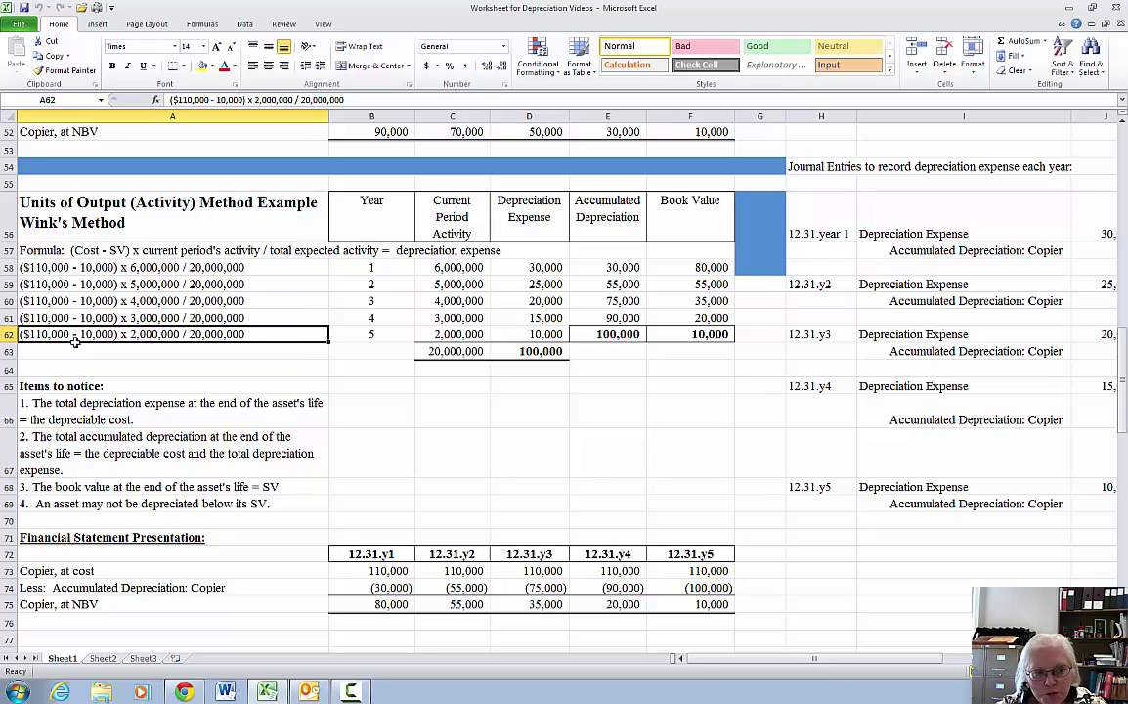
left_click(464, 335)
left_click(510, 337)
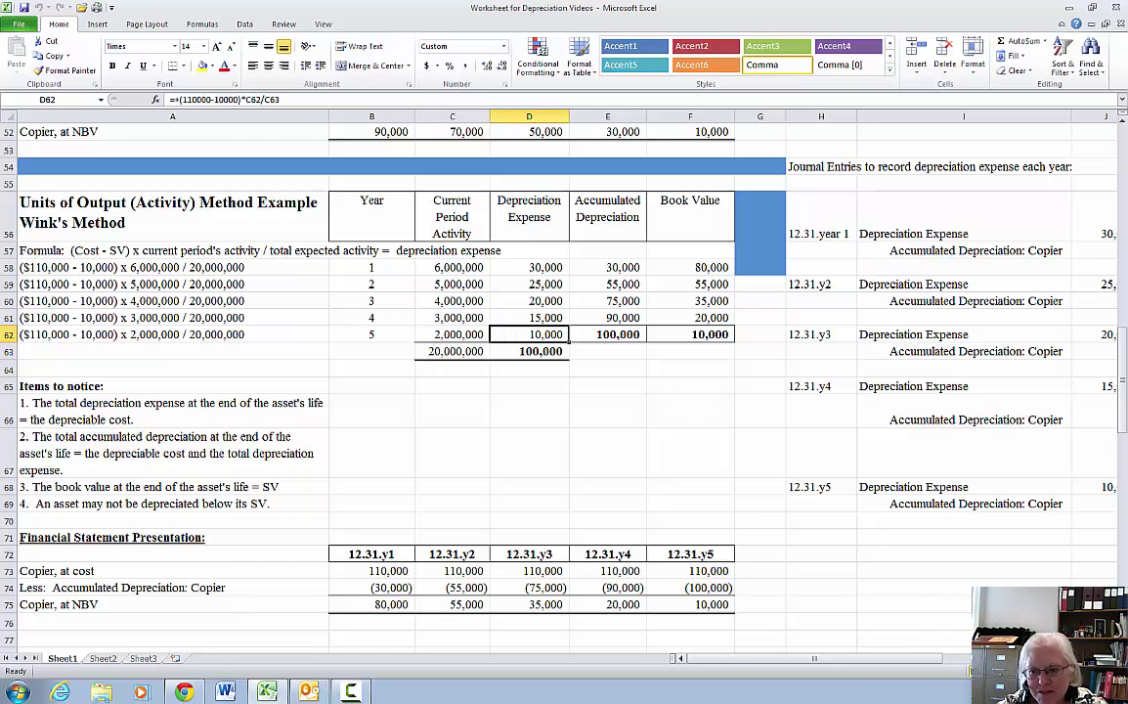
scroll(564, 381, "right", 1)
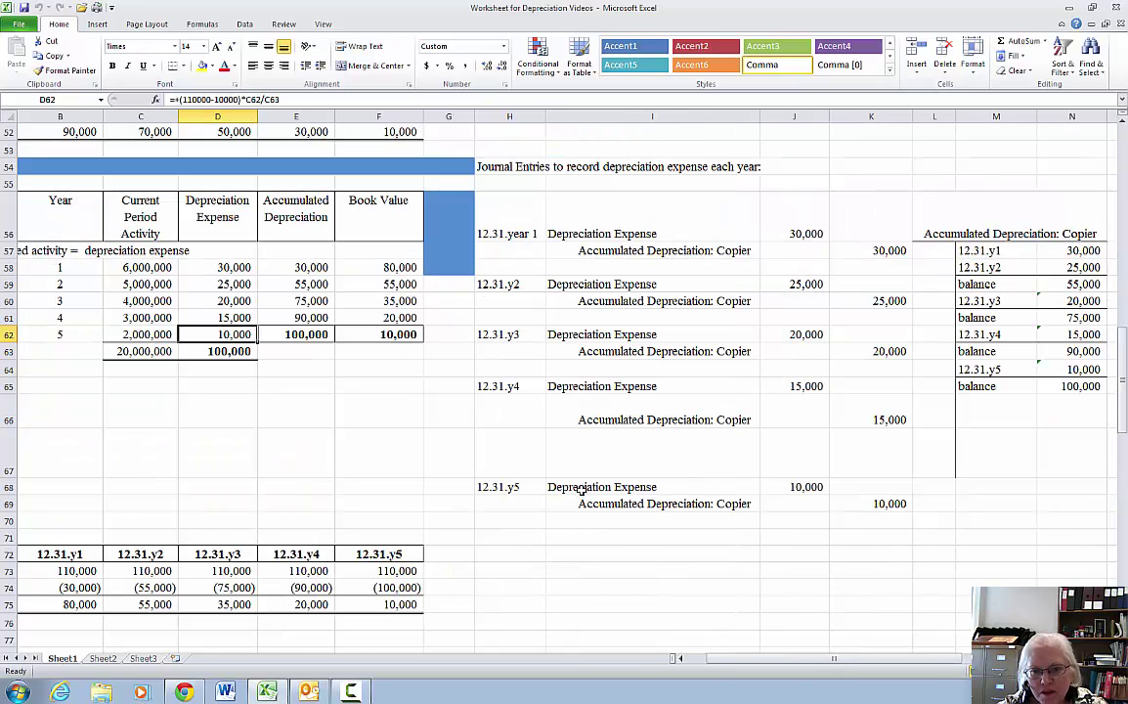
left_click(534, 488)
left_click_drag(534, 489, 901, 508)
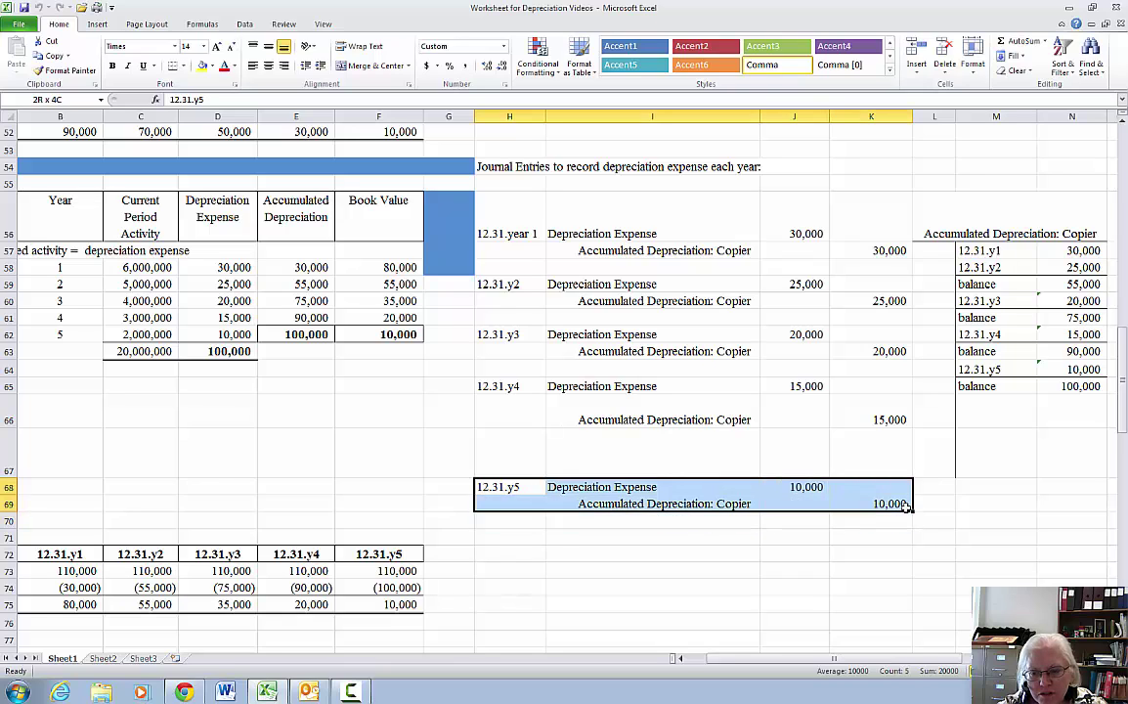
left_click_drag(982, 369, 1080, 370)
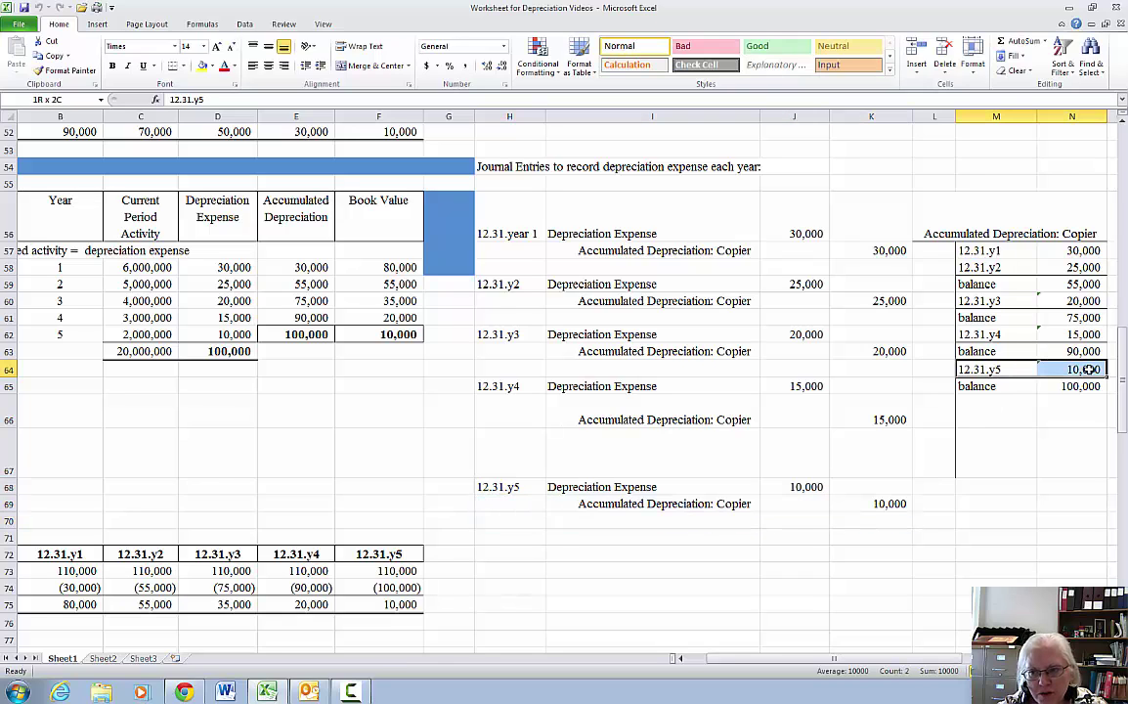
left_click_drag(977, 386, 1072, 387)
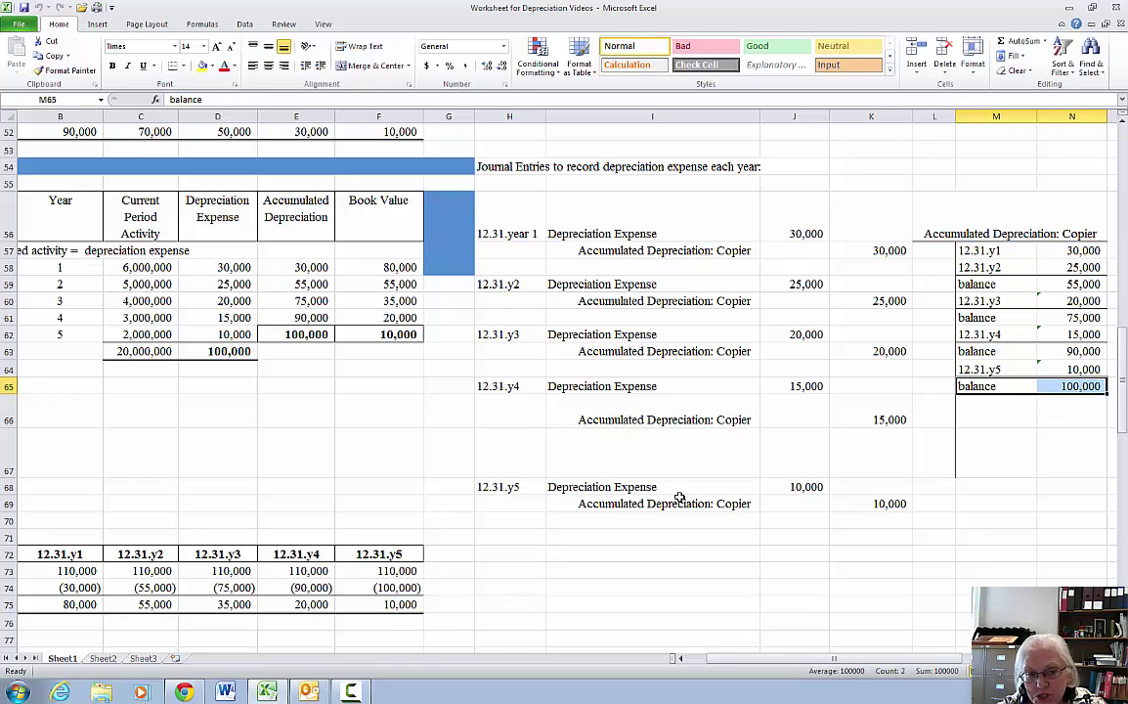
left_click(279, 334)
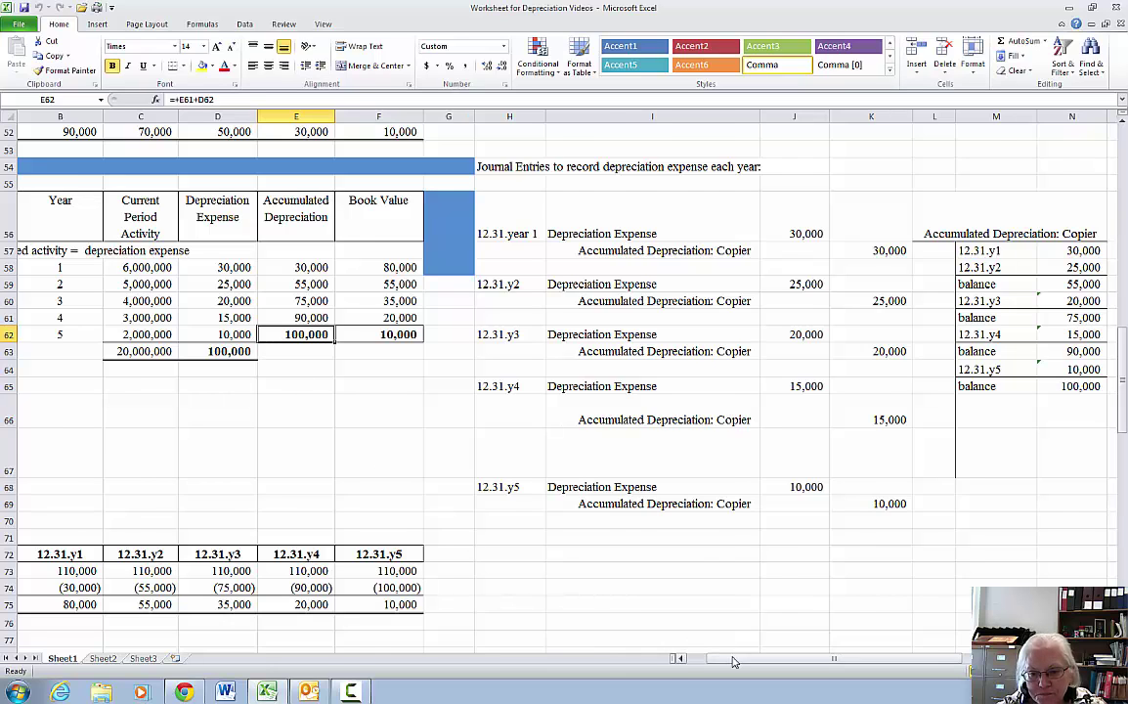
scroll(613, 596, "left", 2)
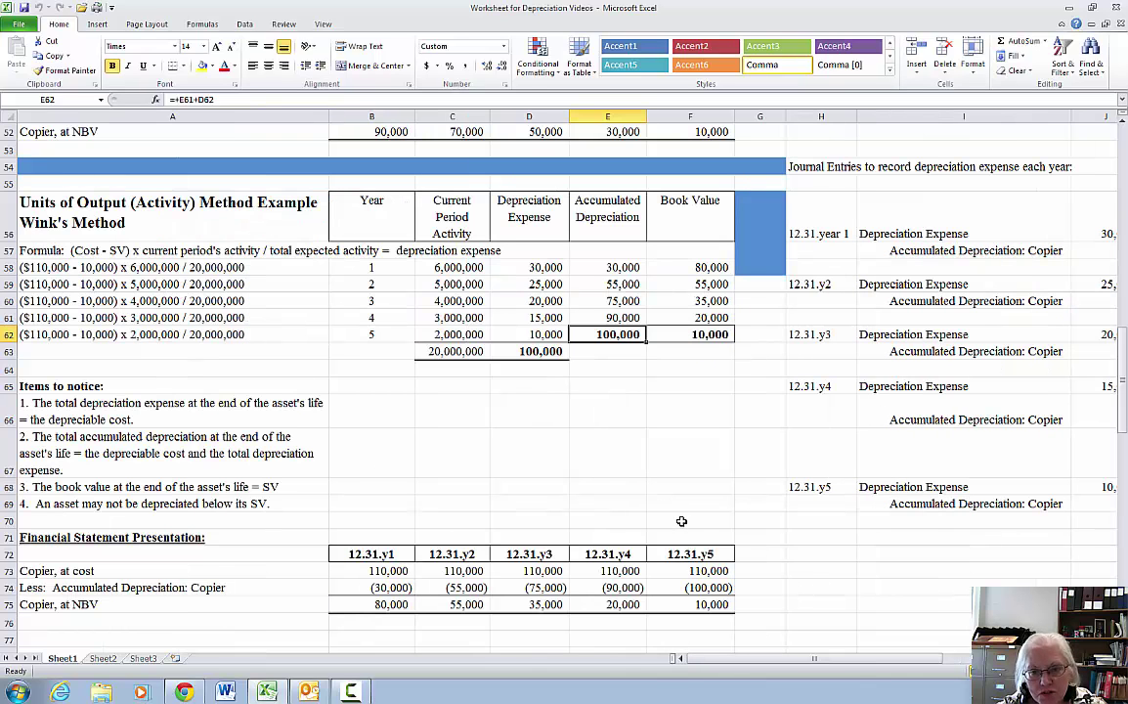
left_click_drag(677, 519, 704, 614)
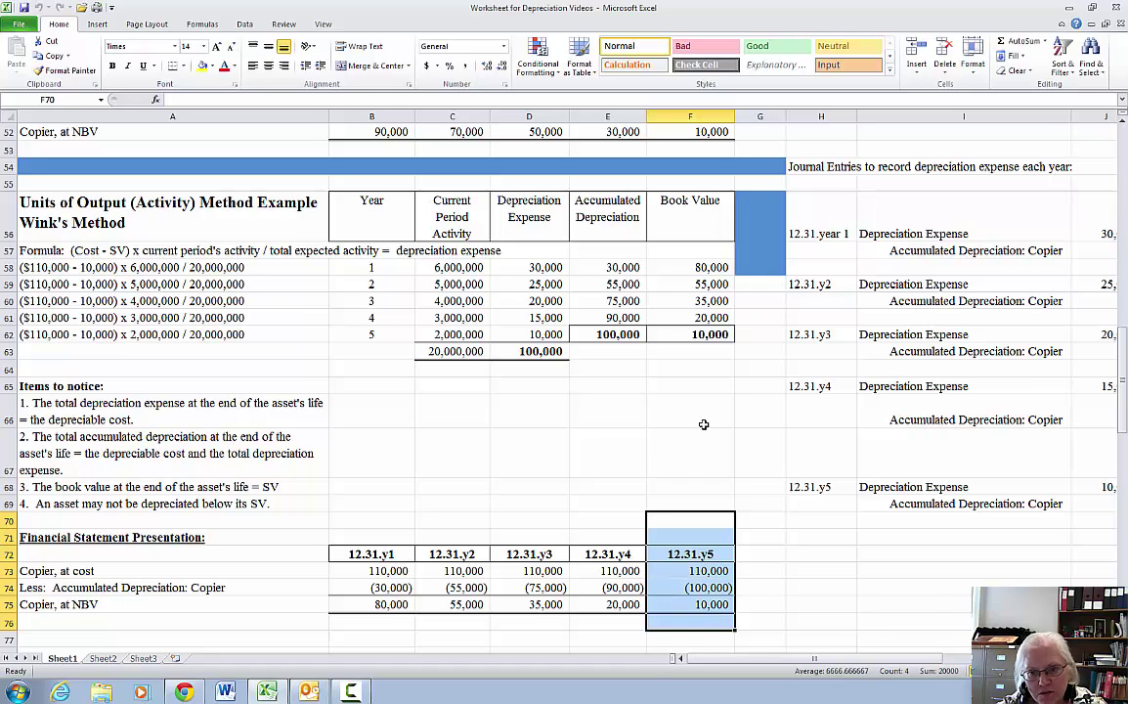
key("Down")
key("Down")
key("Down")
key("Down")
key("Down")
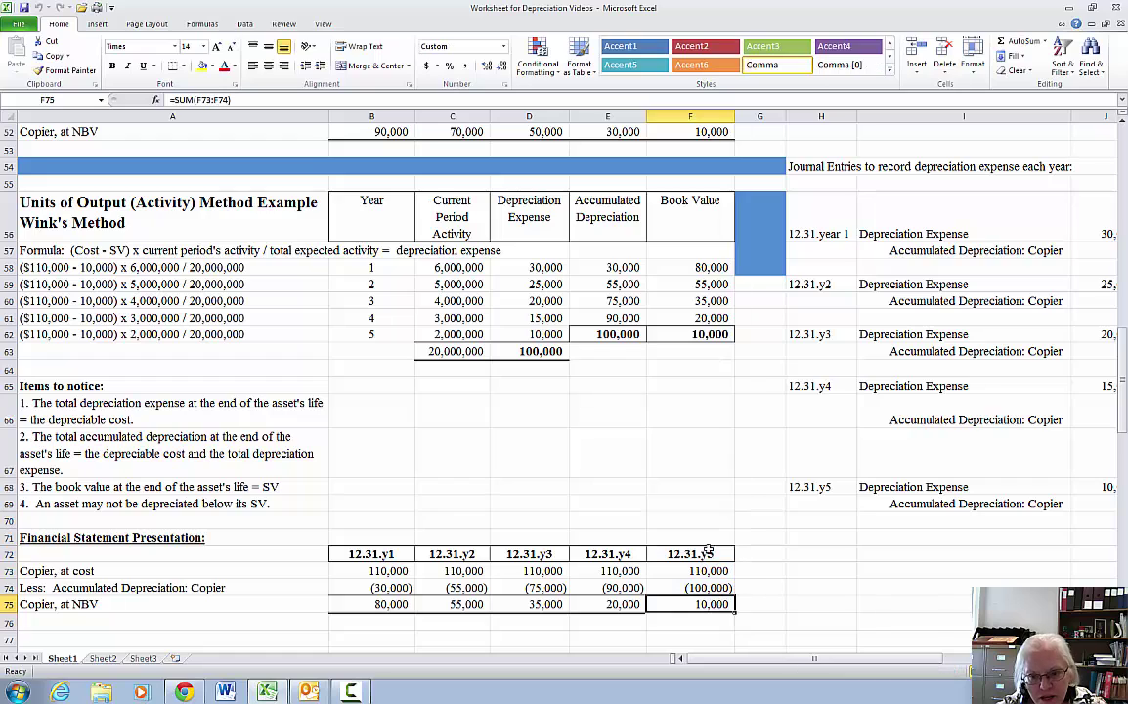
left_click(700, 335)
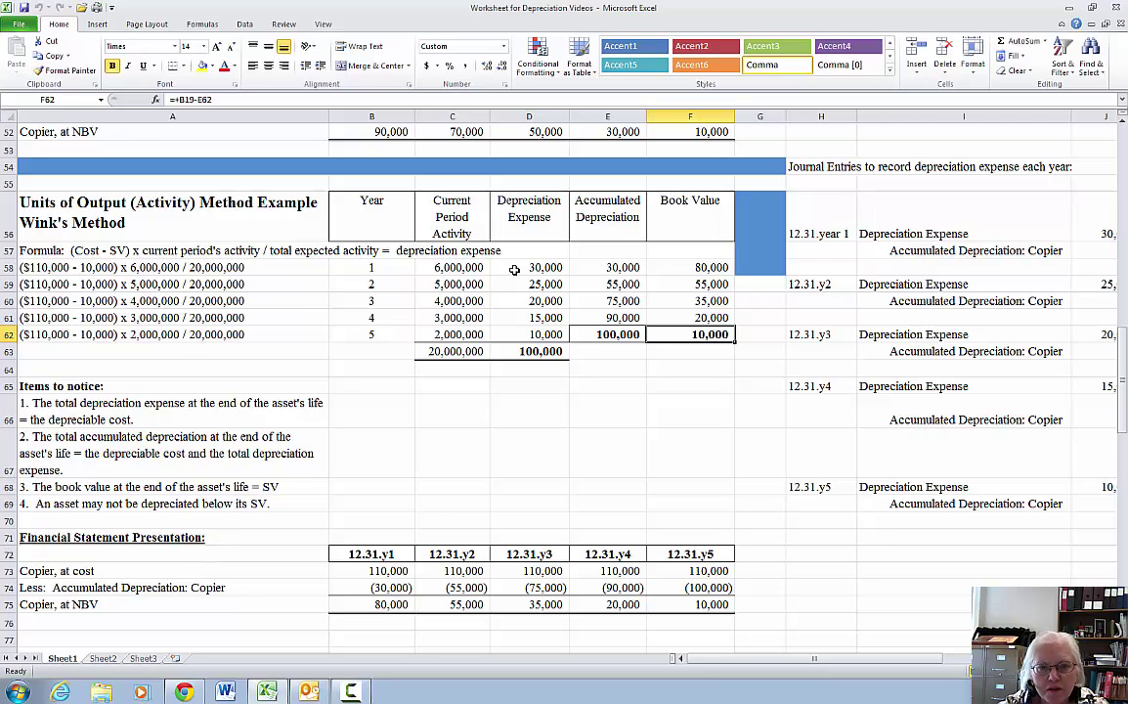
Highlight the yearly depreciation expenses D58:D62, then the book method's E84:E88 below
left_click_drag(521, 266, 514, 329)
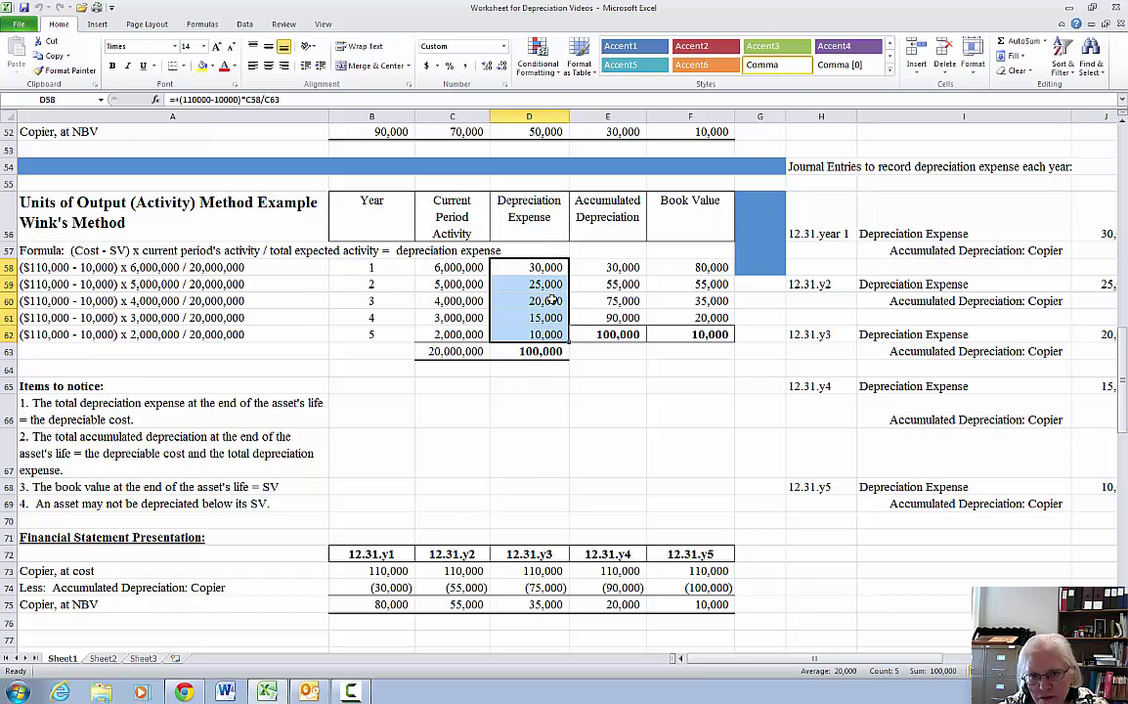
scroll(549, 463, "down", 1)
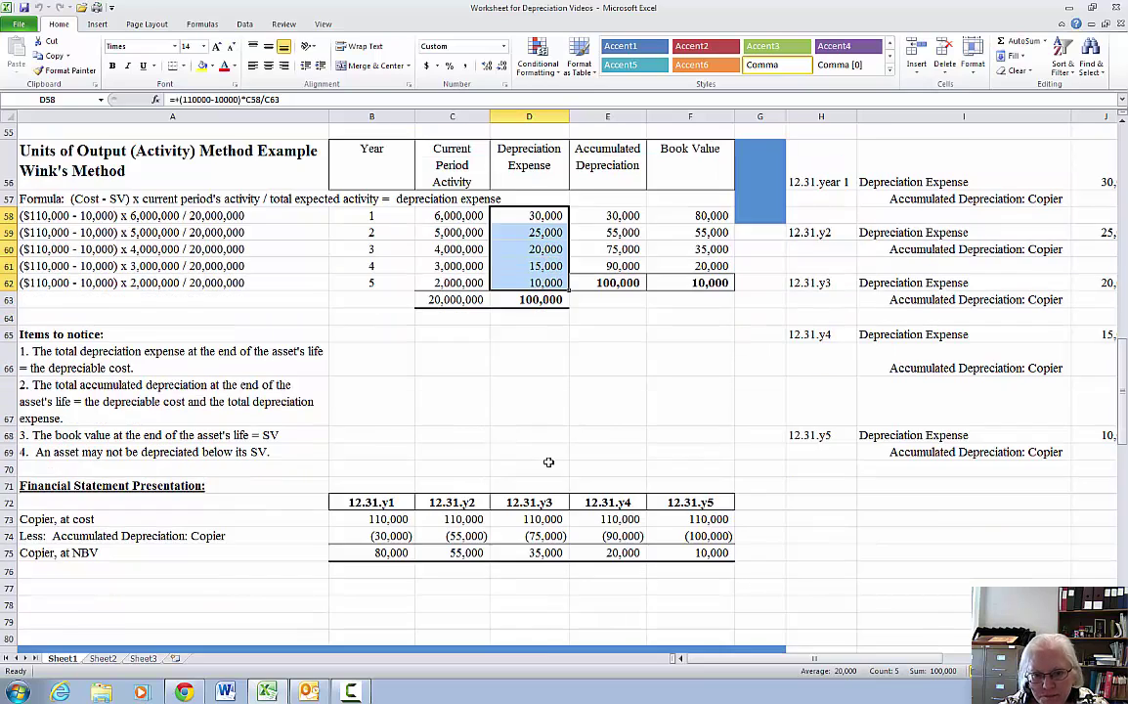
scroll(549, 462, "down", 4)
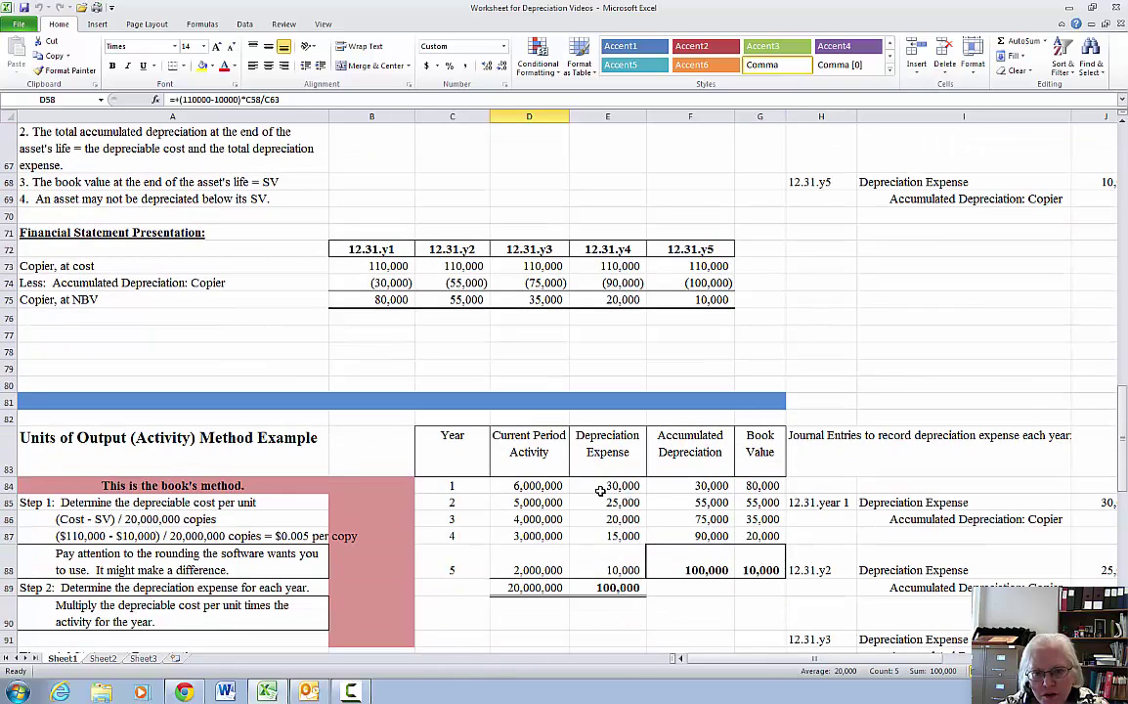
left_click_drag(600, 491, 601, 569)
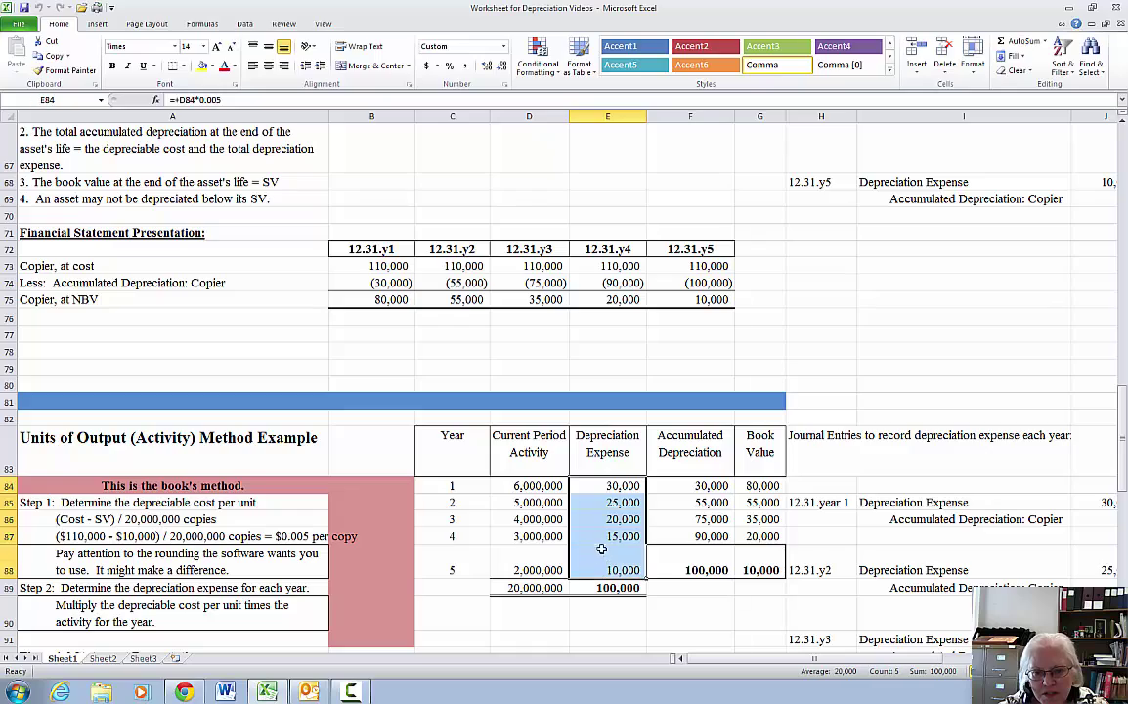
Select A86 to show the book's $0.005 per-copy depreciation formula text
scroll(515, 245, "up", 2)
scroll(566, 278, "up", 1)
scroll(566, 278, "down", 7)
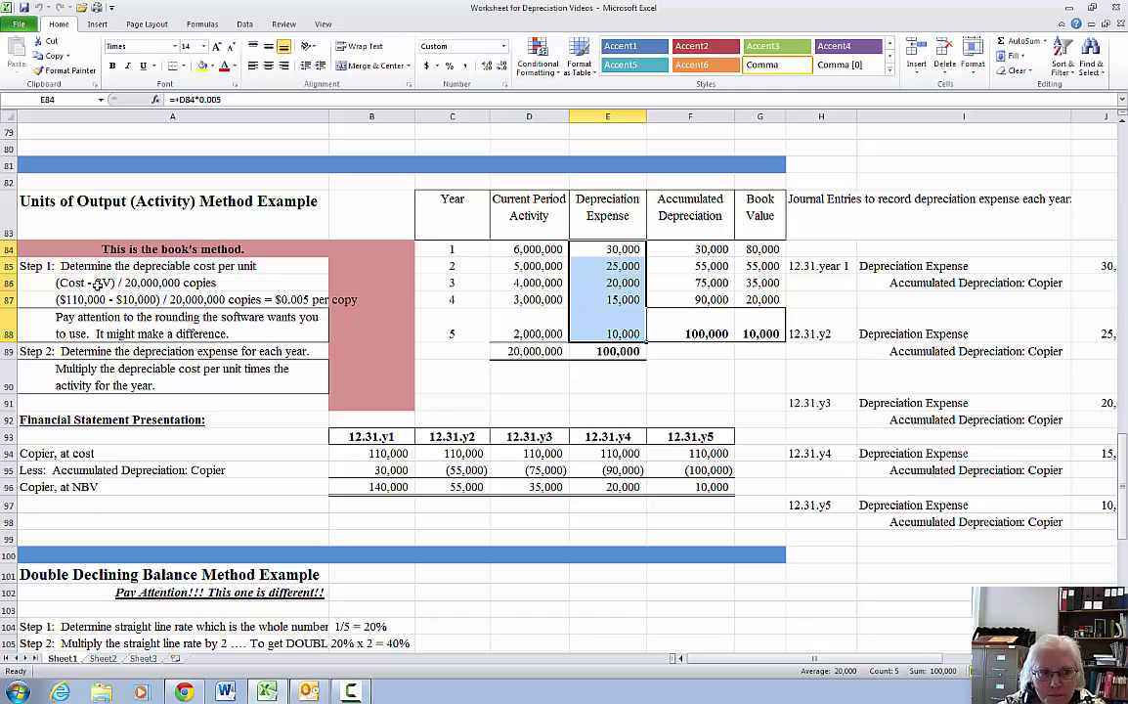
left_click(70, 278)
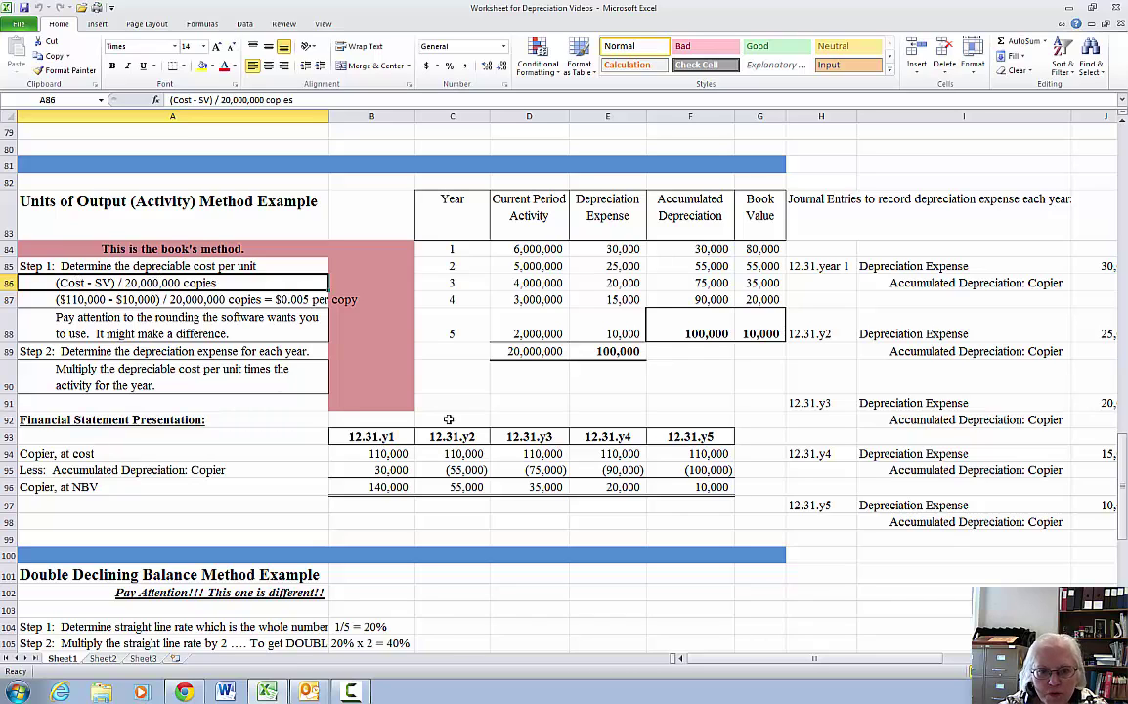
left_click(537, 354)
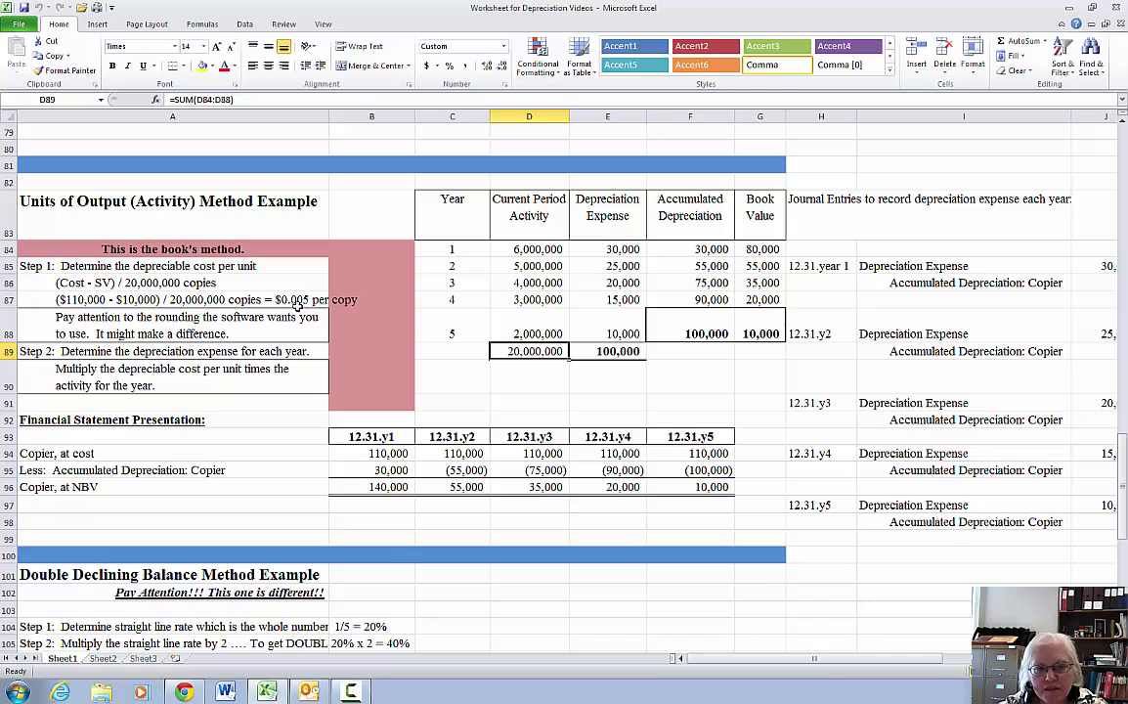
left_click(535, 250)
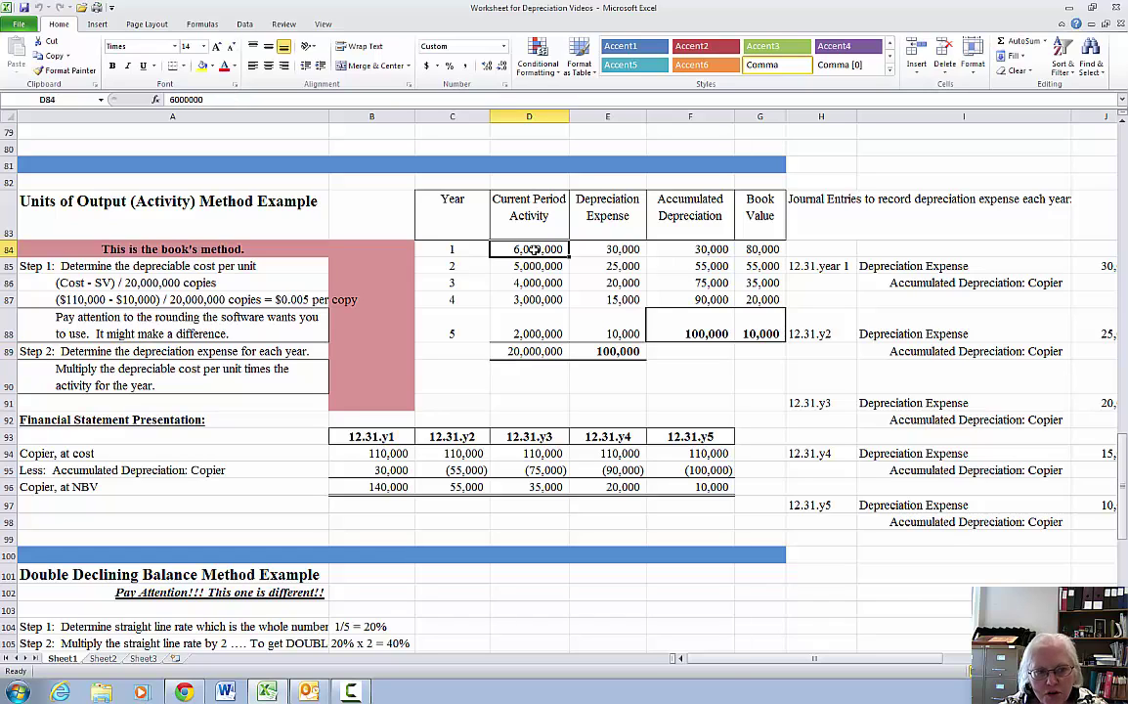
left_click(594, 250)
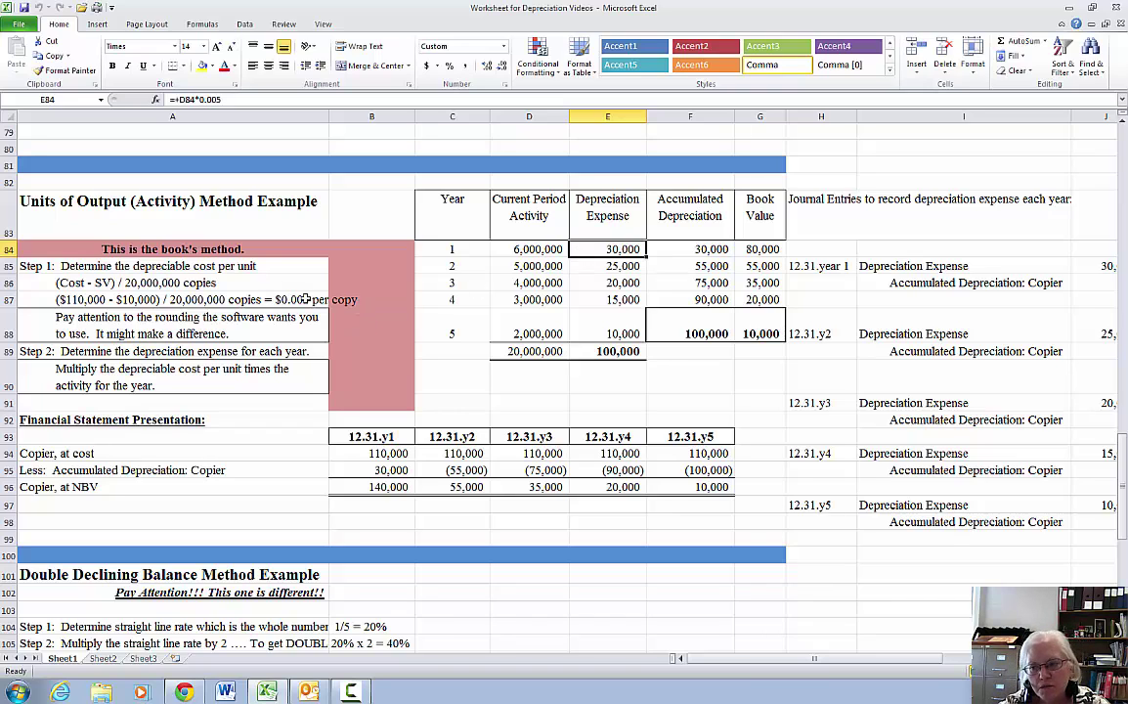
left_click(98, 324)
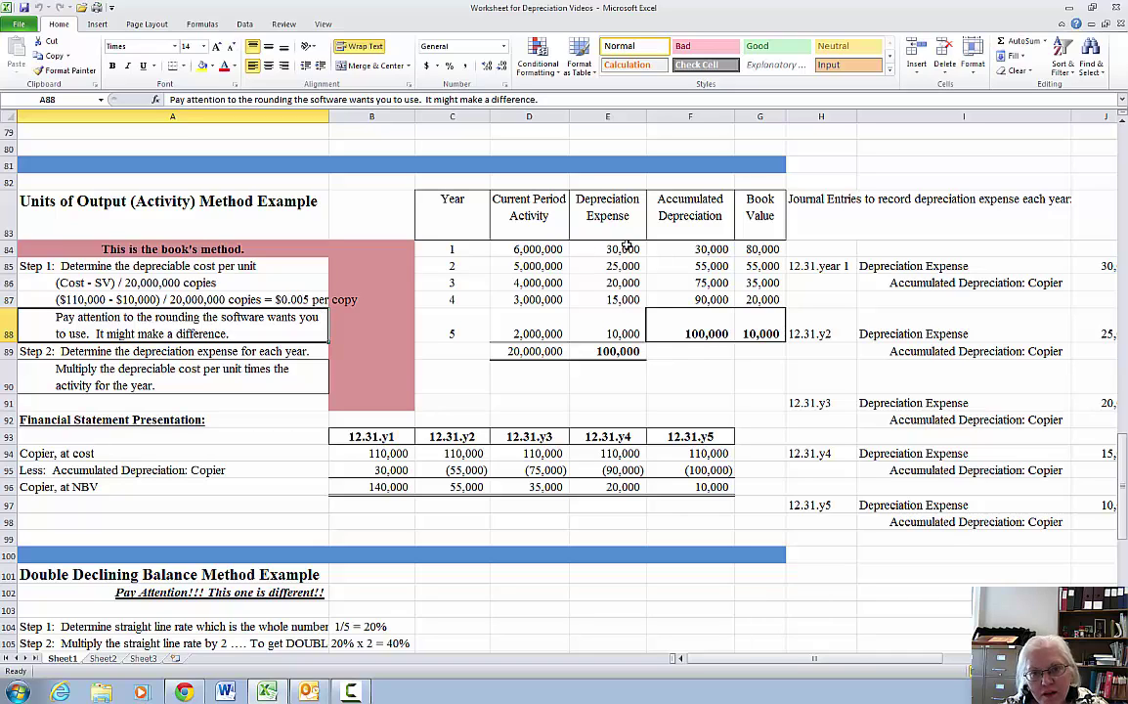
left_click_drag(580, 252, 590, 322)
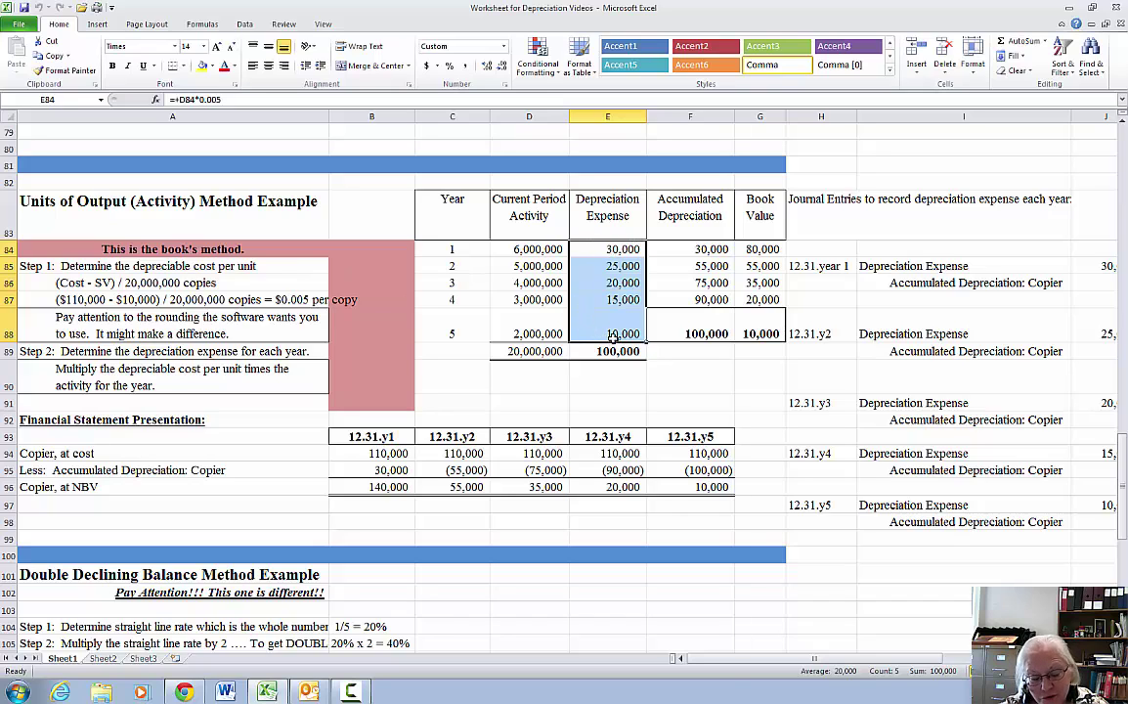
left_click(278, 329)
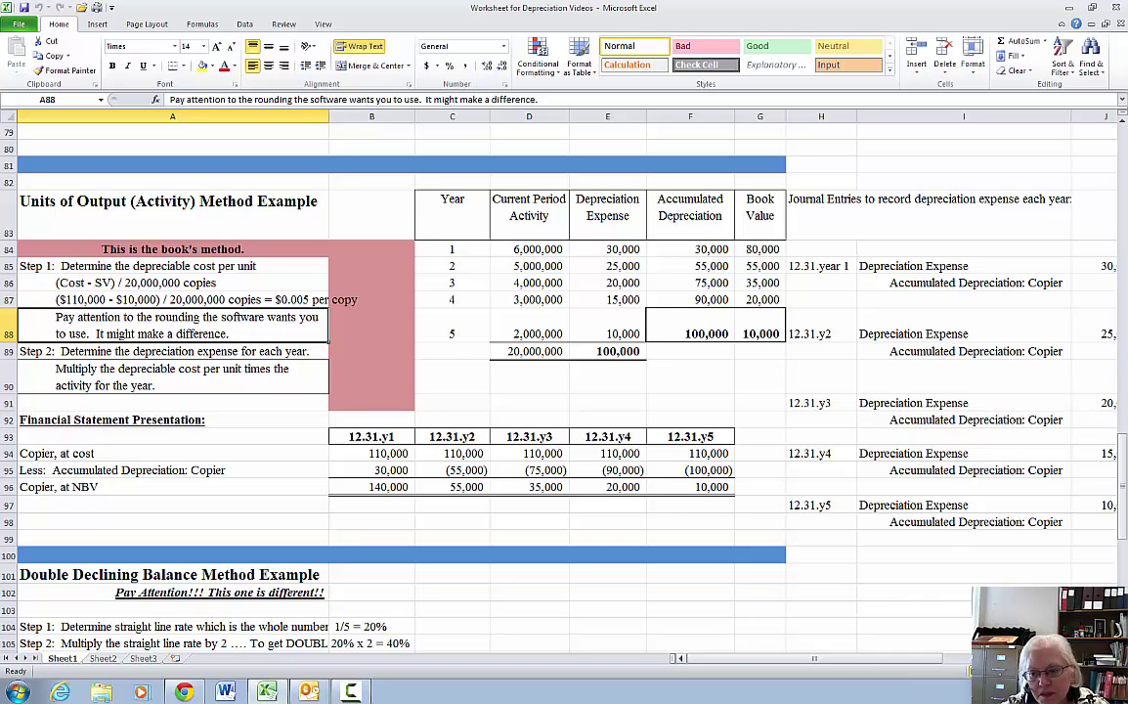
scroll(564, 382, "right", 2)
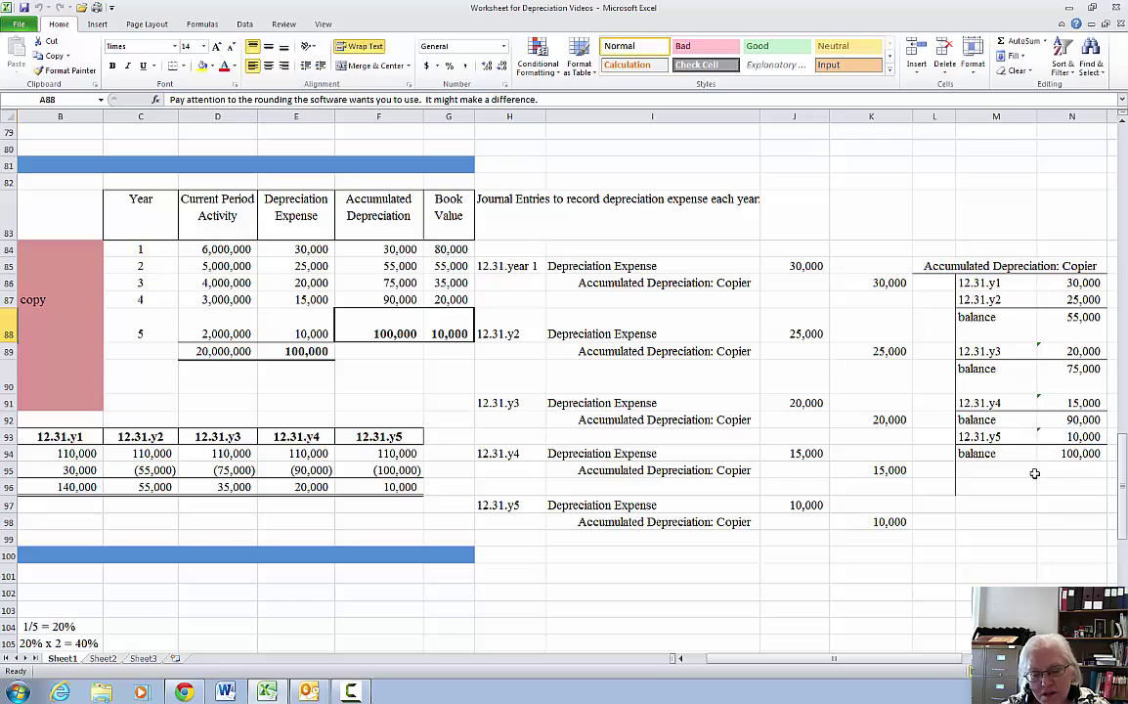
scroll(773, 601, "left", 2)
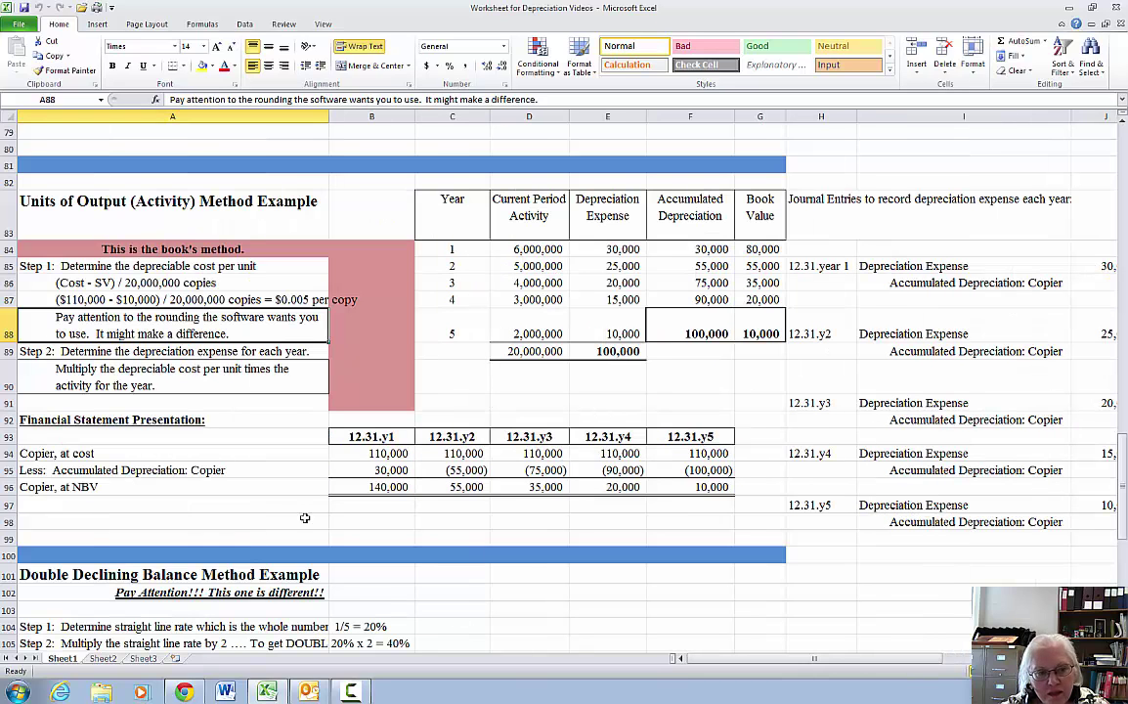